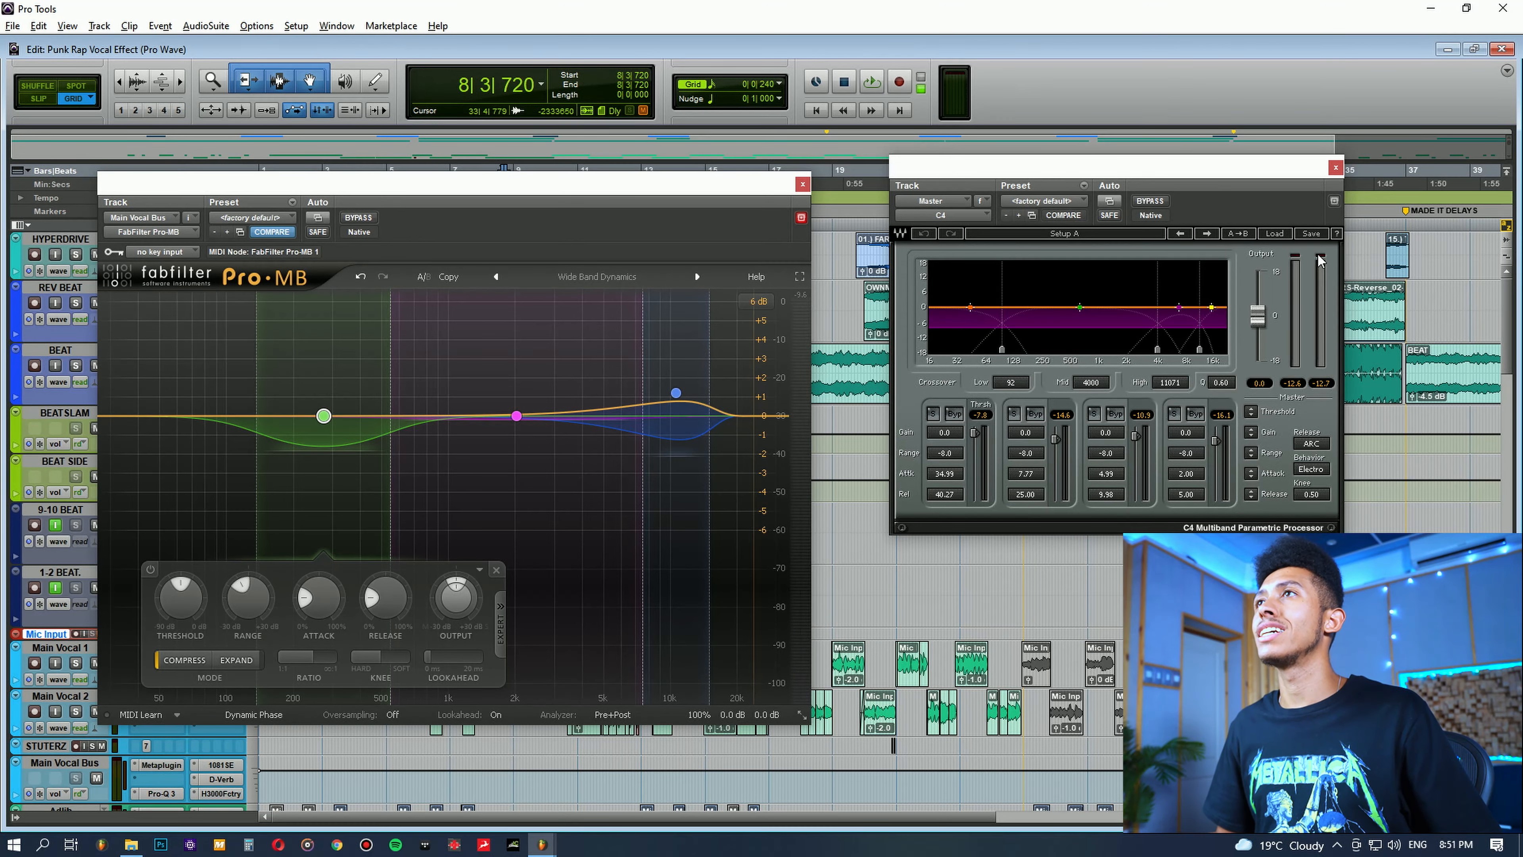
Step: Arrange the Pro-MB and C4 plugin windows side by side during playback, with the Mix window behind them
mouse_move(636, 191)
mouse_down()
mouse_move(671, 175)
mouse_move(650, 169)
mouse_up()
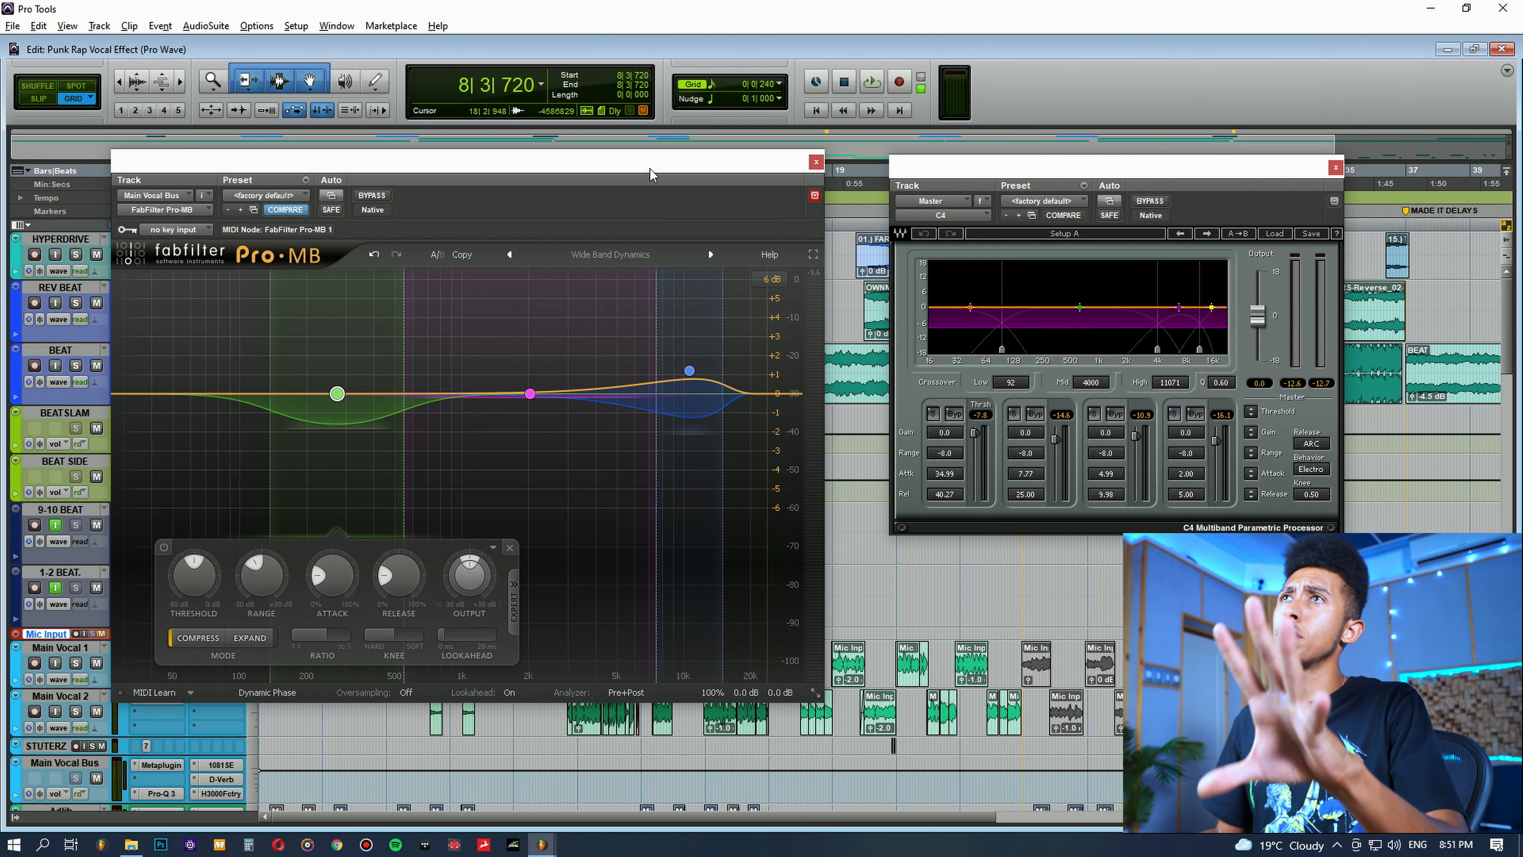
drag(1060, 169, 1071, 211)
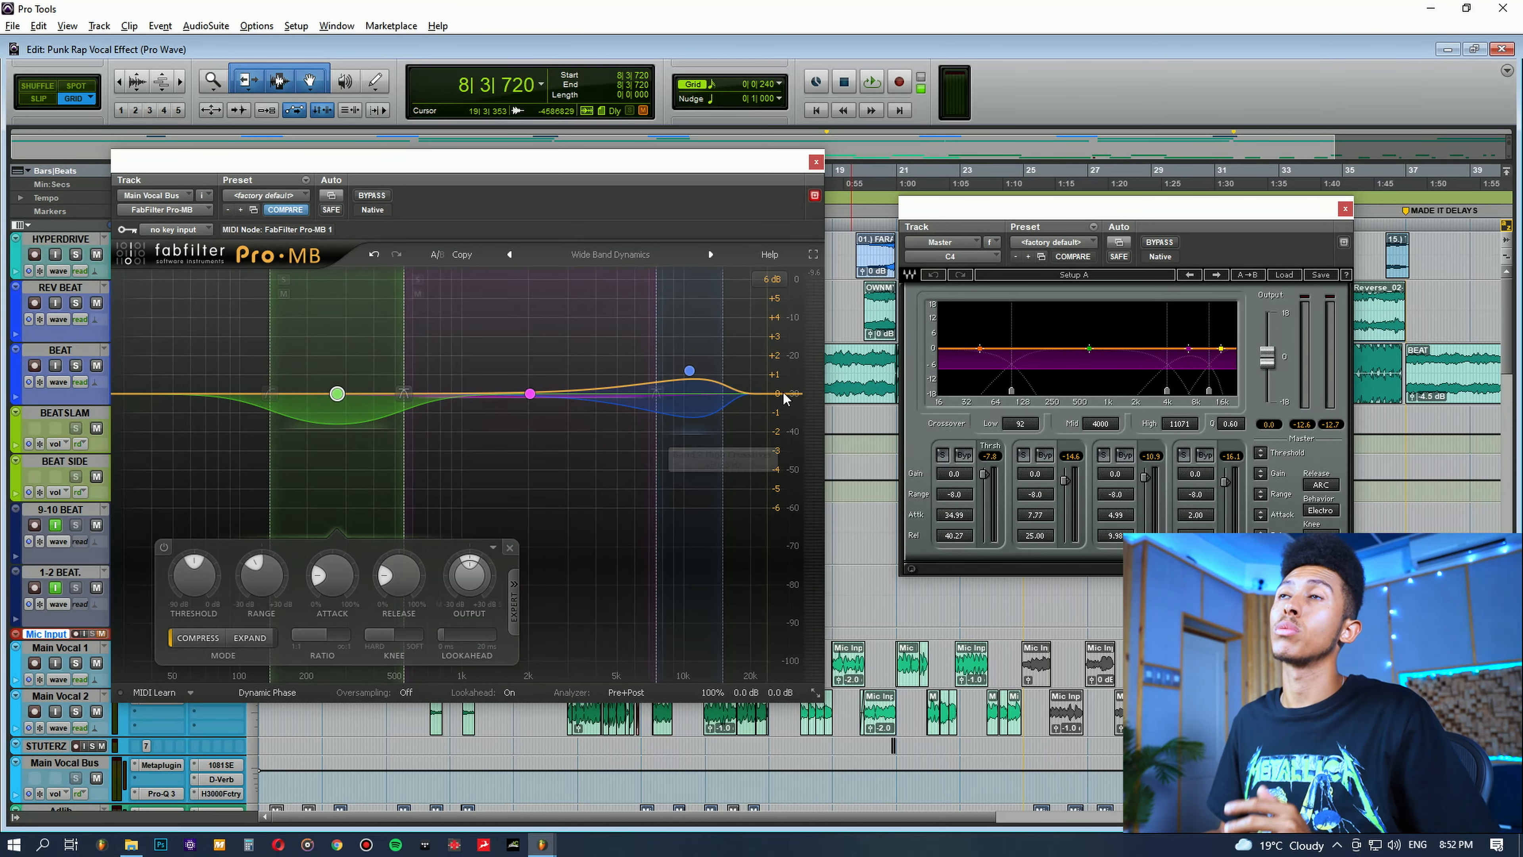
key(space)
drag(571, 167, 653, 242)
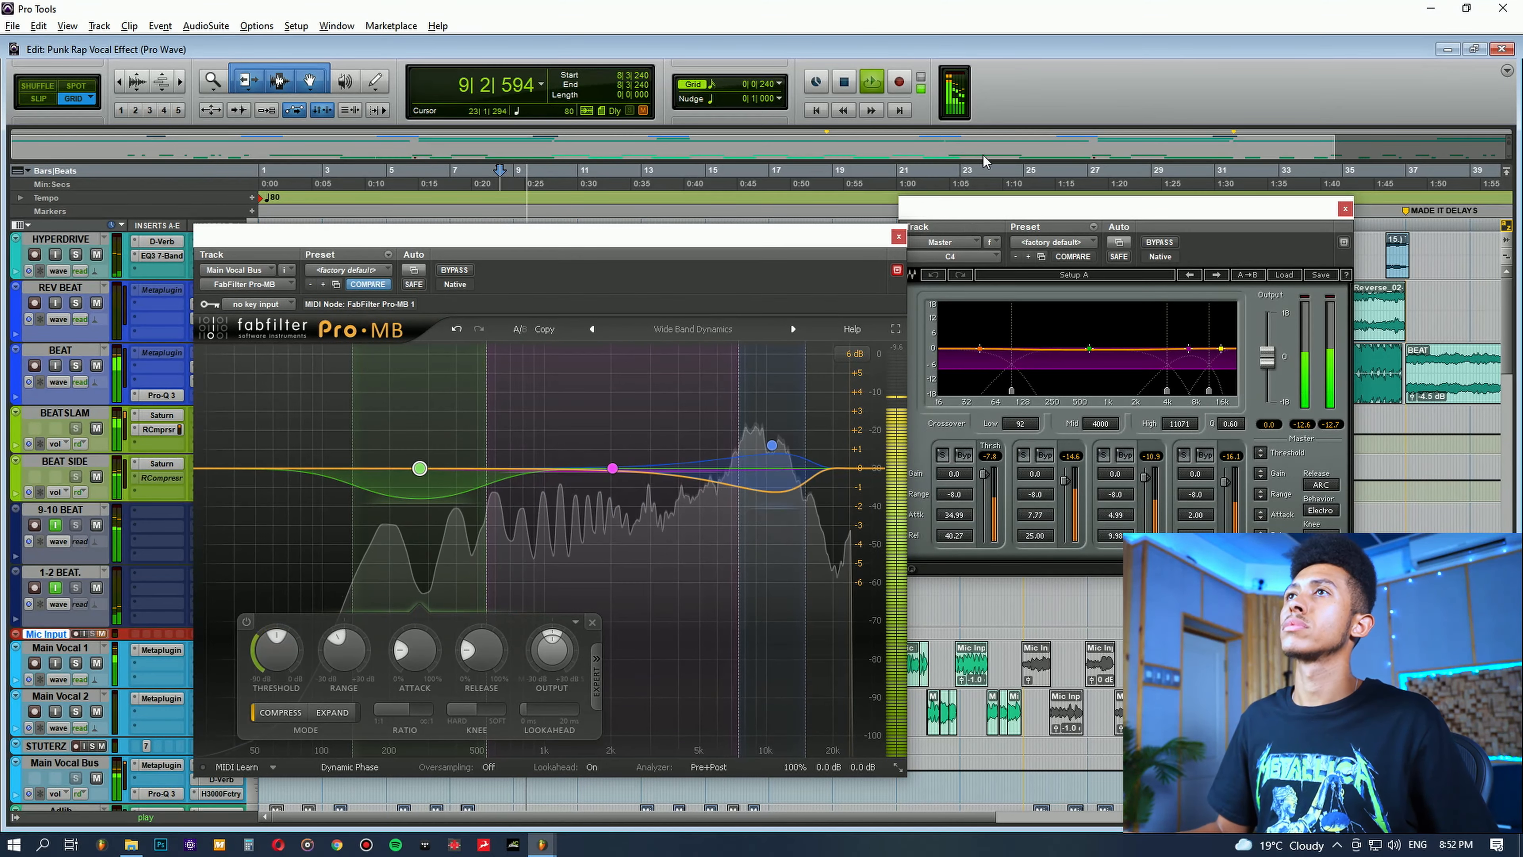
drag(805, 237, 701, 203)
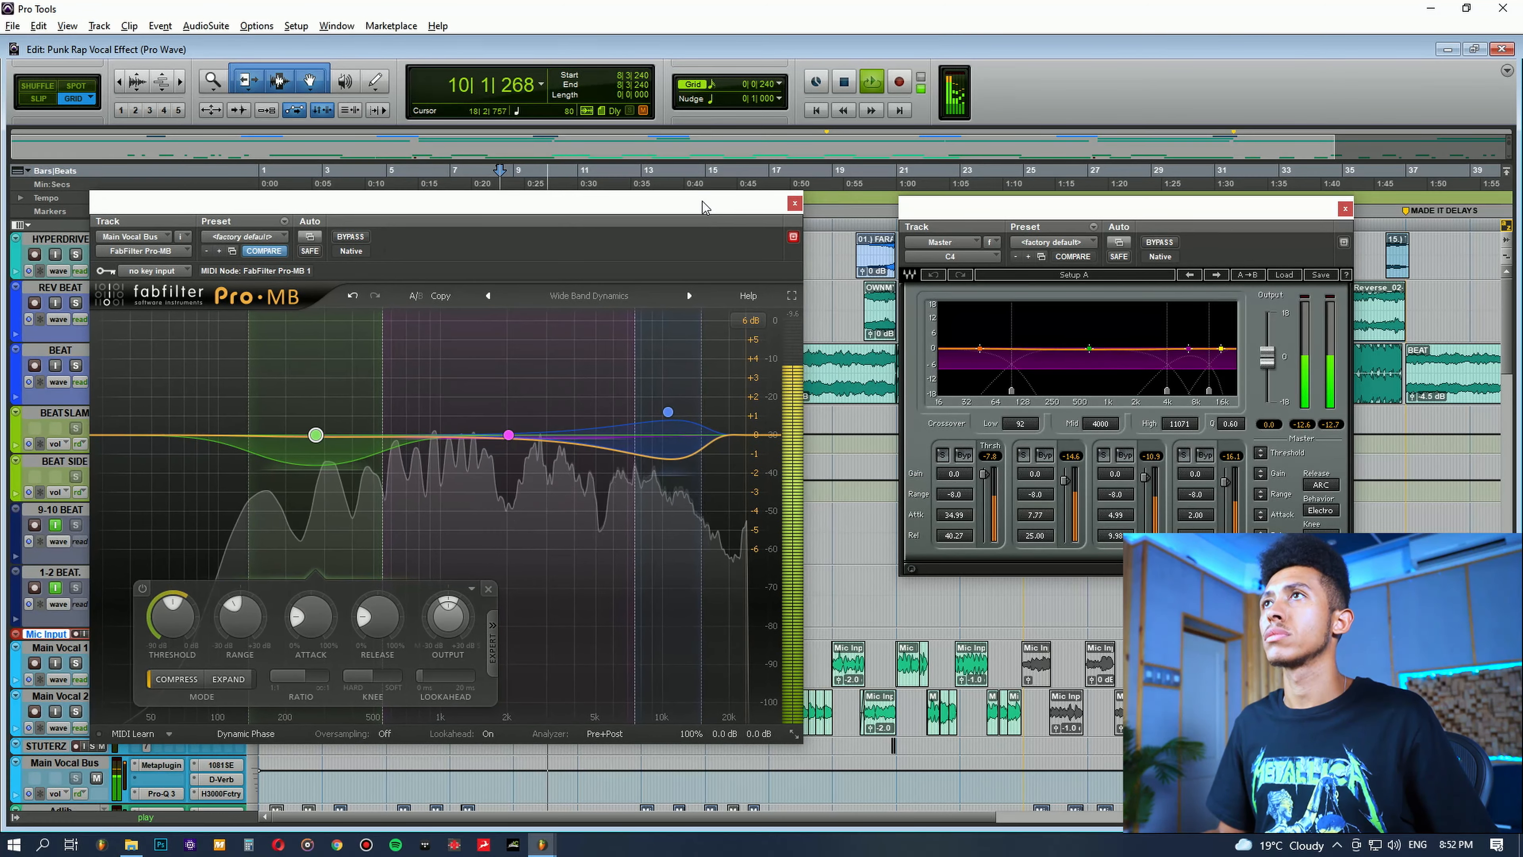
drag(977, 207, 988, 224)
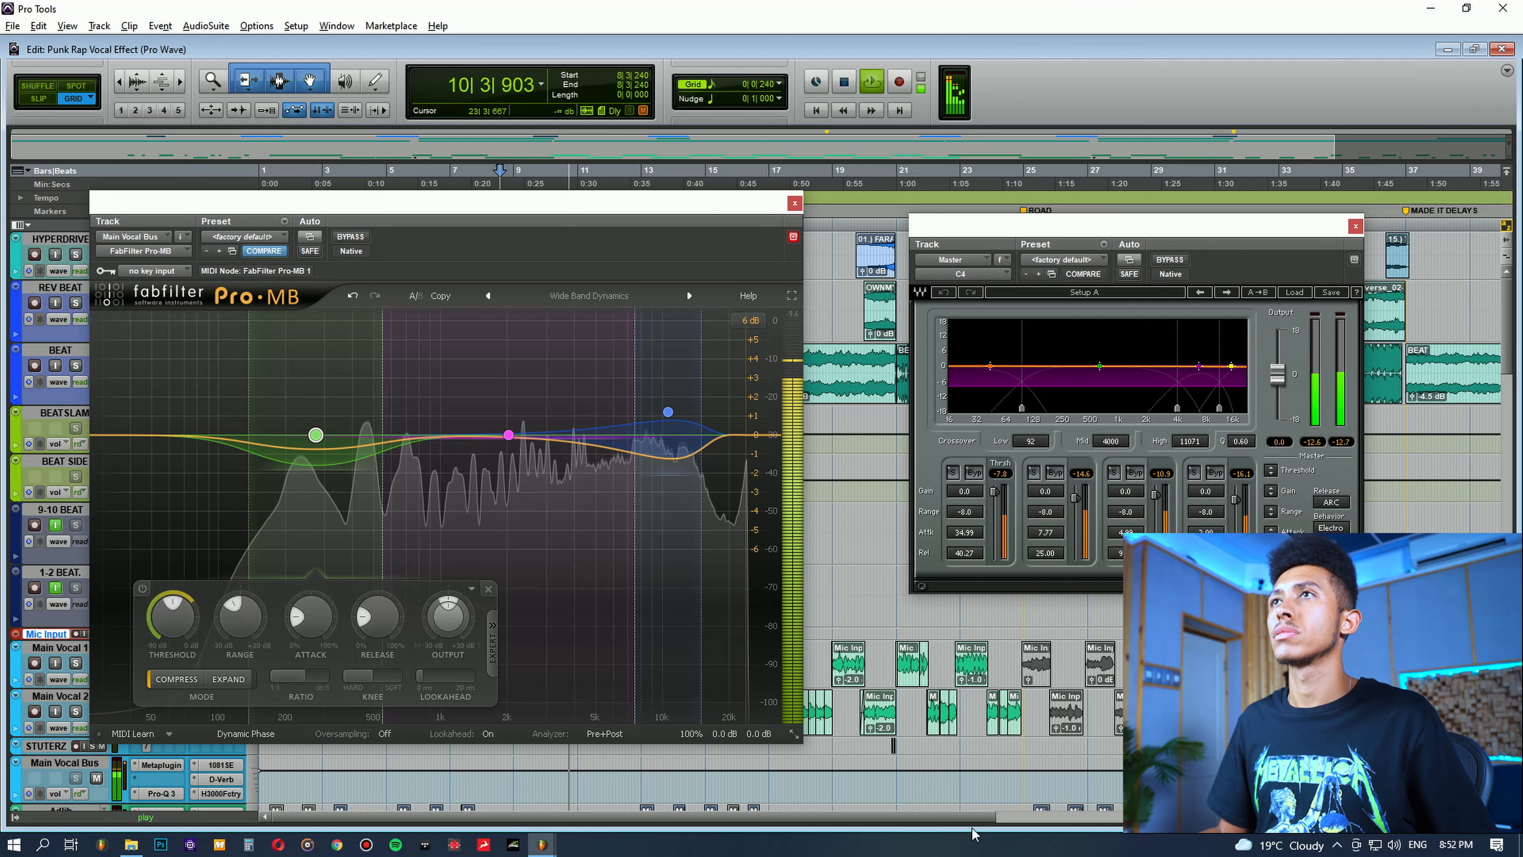
key(ctrl+equal)
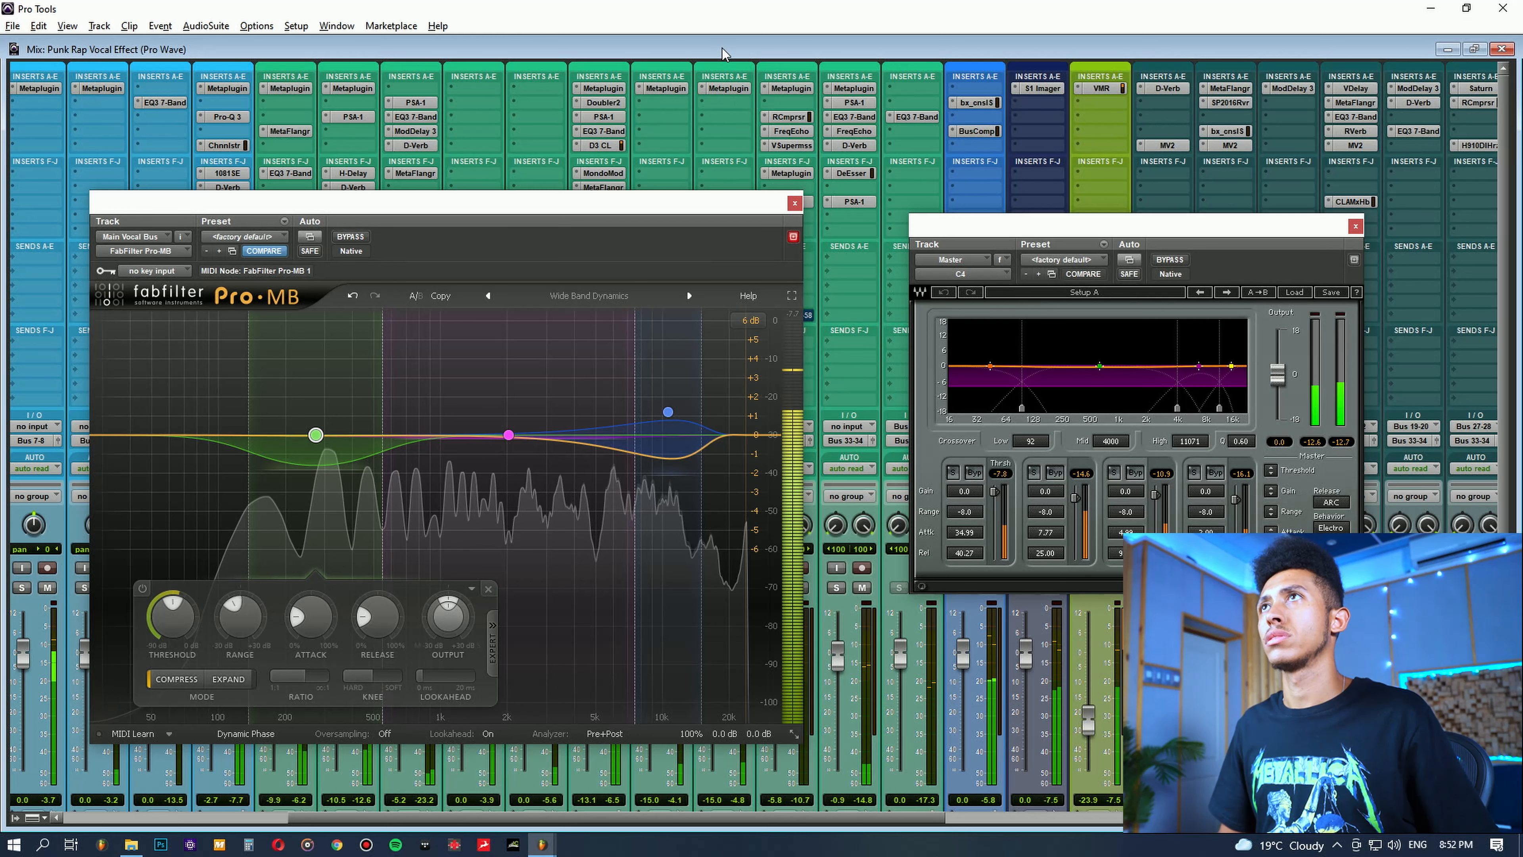
Step: Bypass Pro-MB and C4 during playback, re-enable both to compare the sound, and stop playback
click(351, 238)
click(1185, 259)
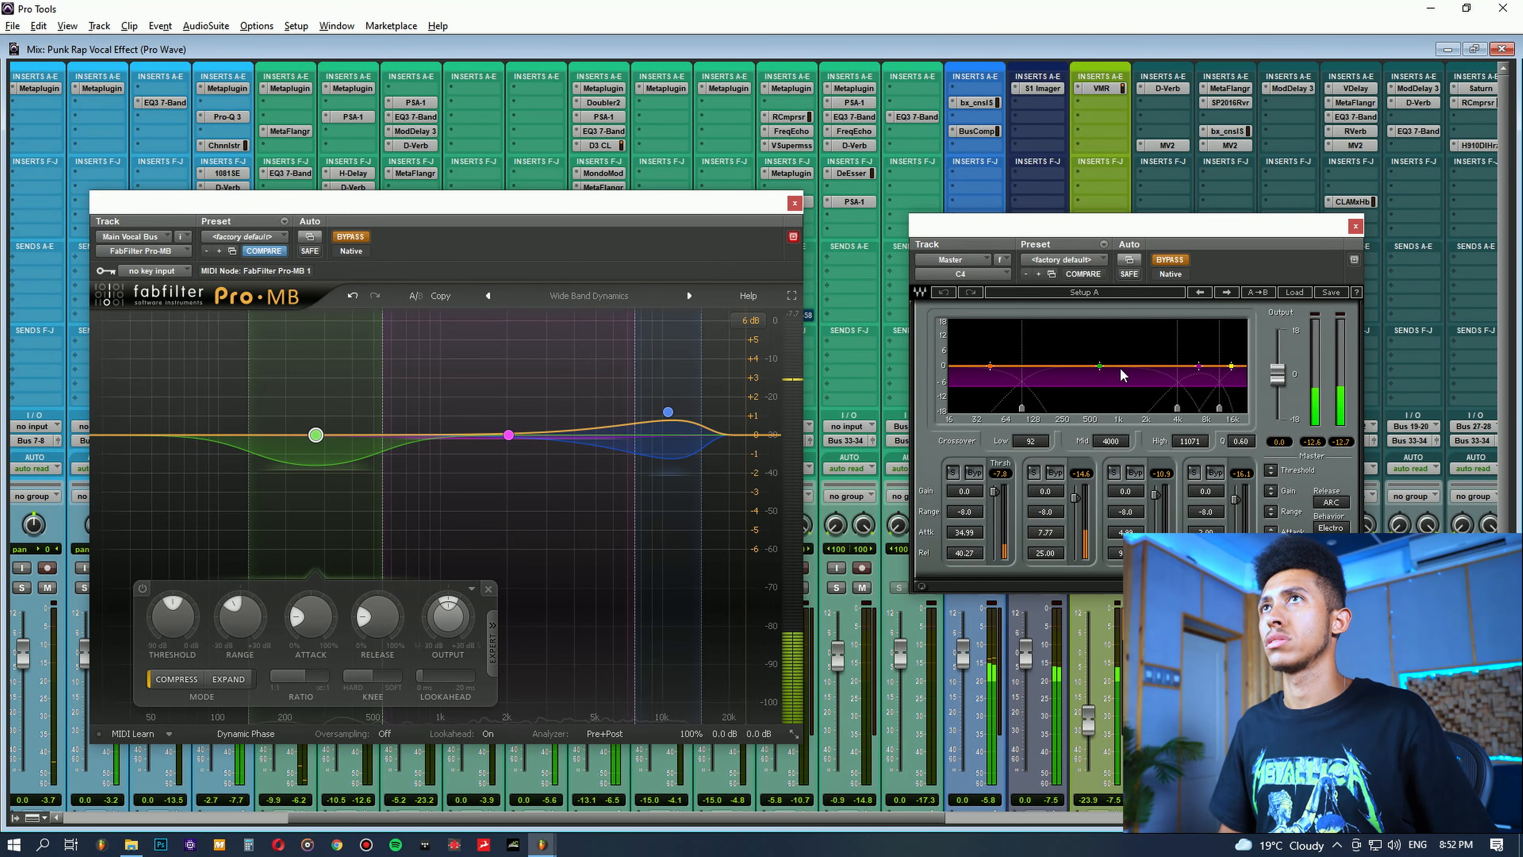
click(1173, 259)
click(353, 236)
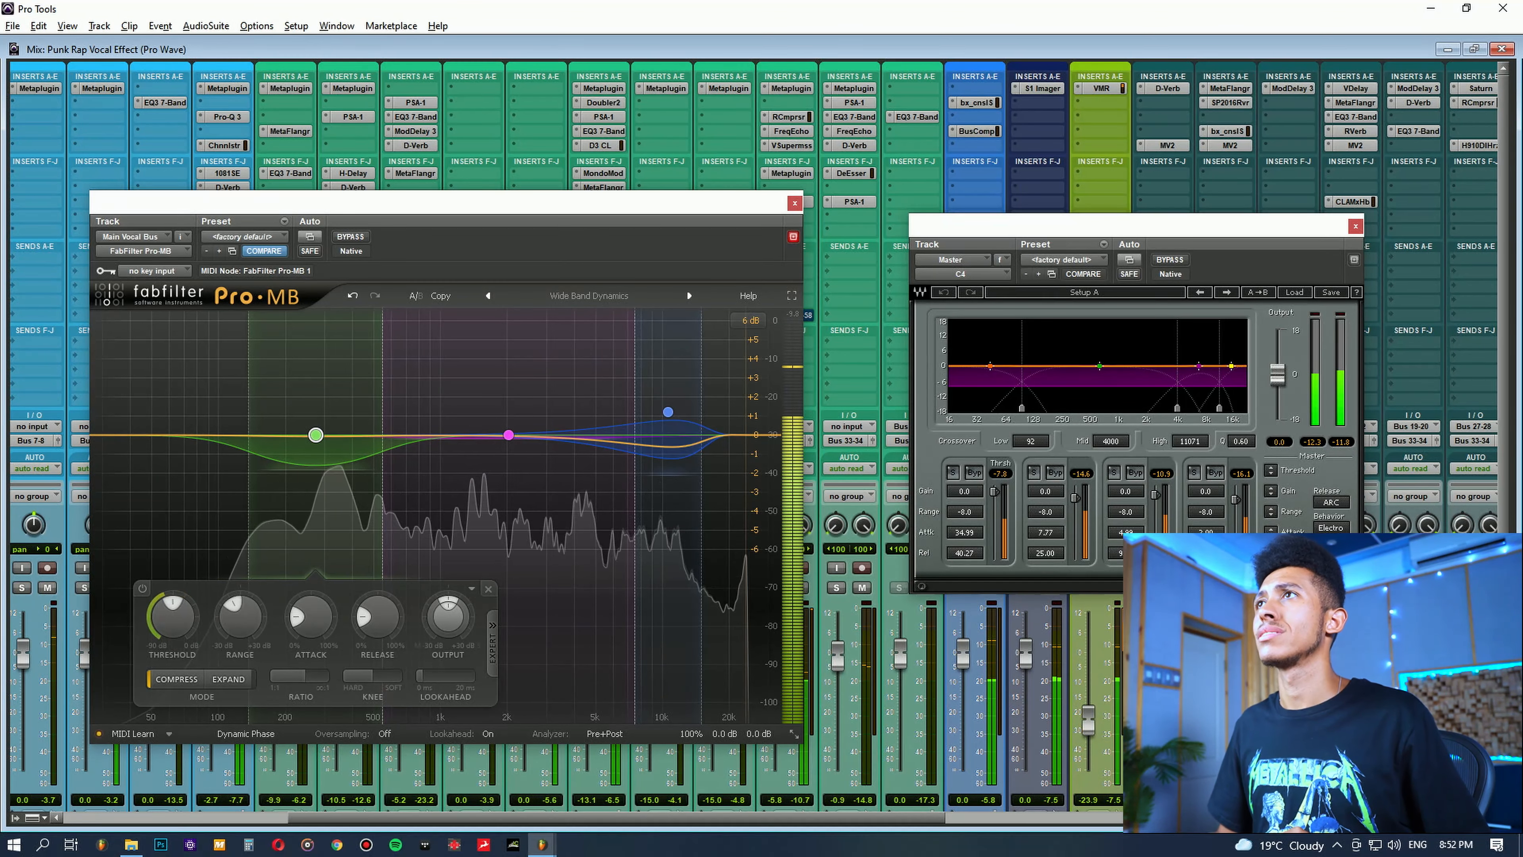
key(space)
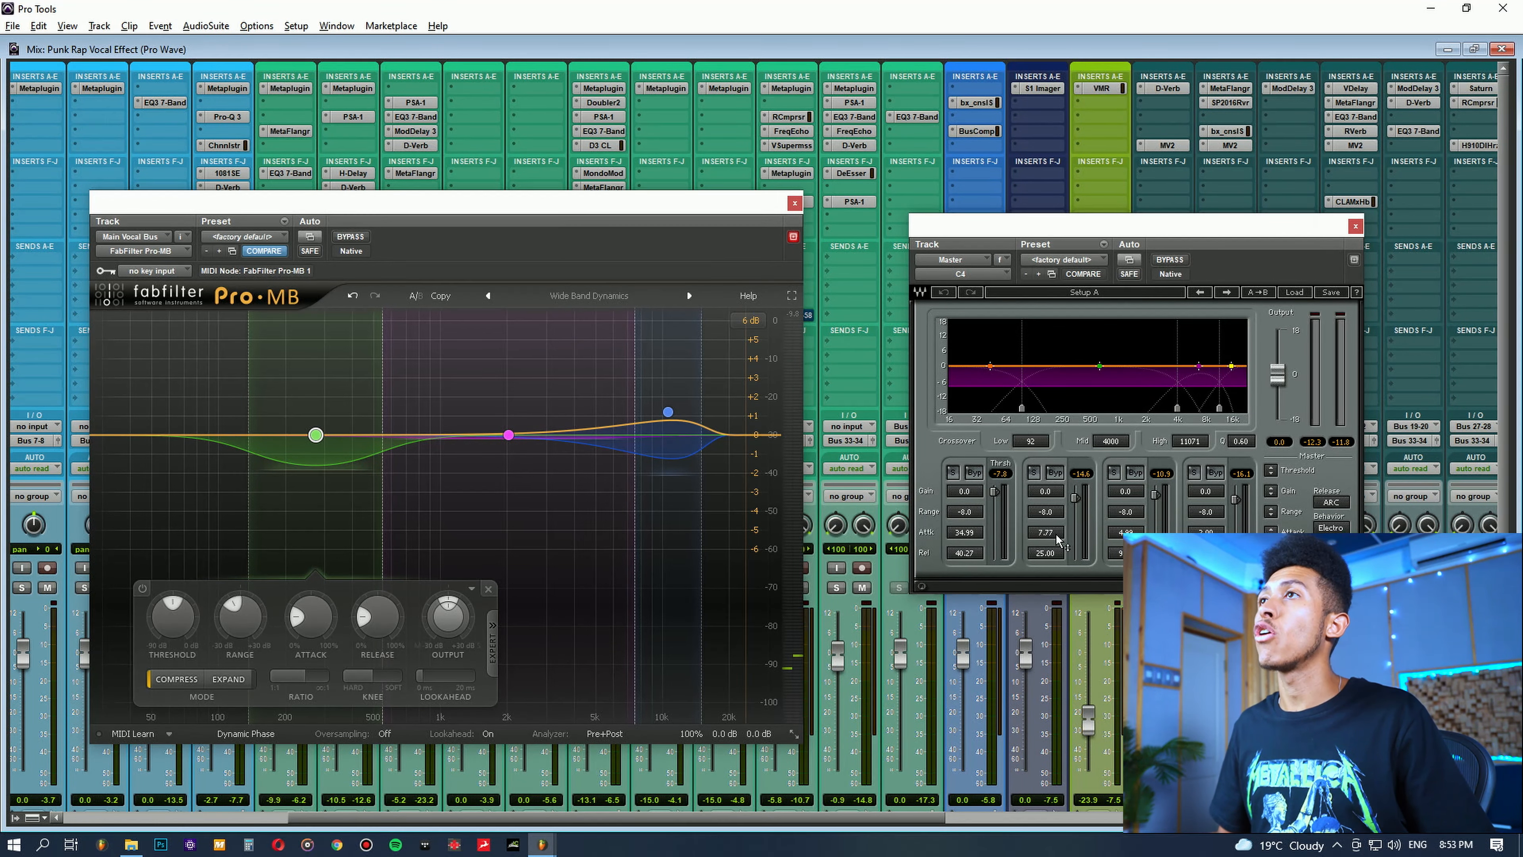
Step: Place the C4 window right beside Pro-MB, and briefly solo C4's lowest band to show its range
drag(1165, 226, 1069, 206)
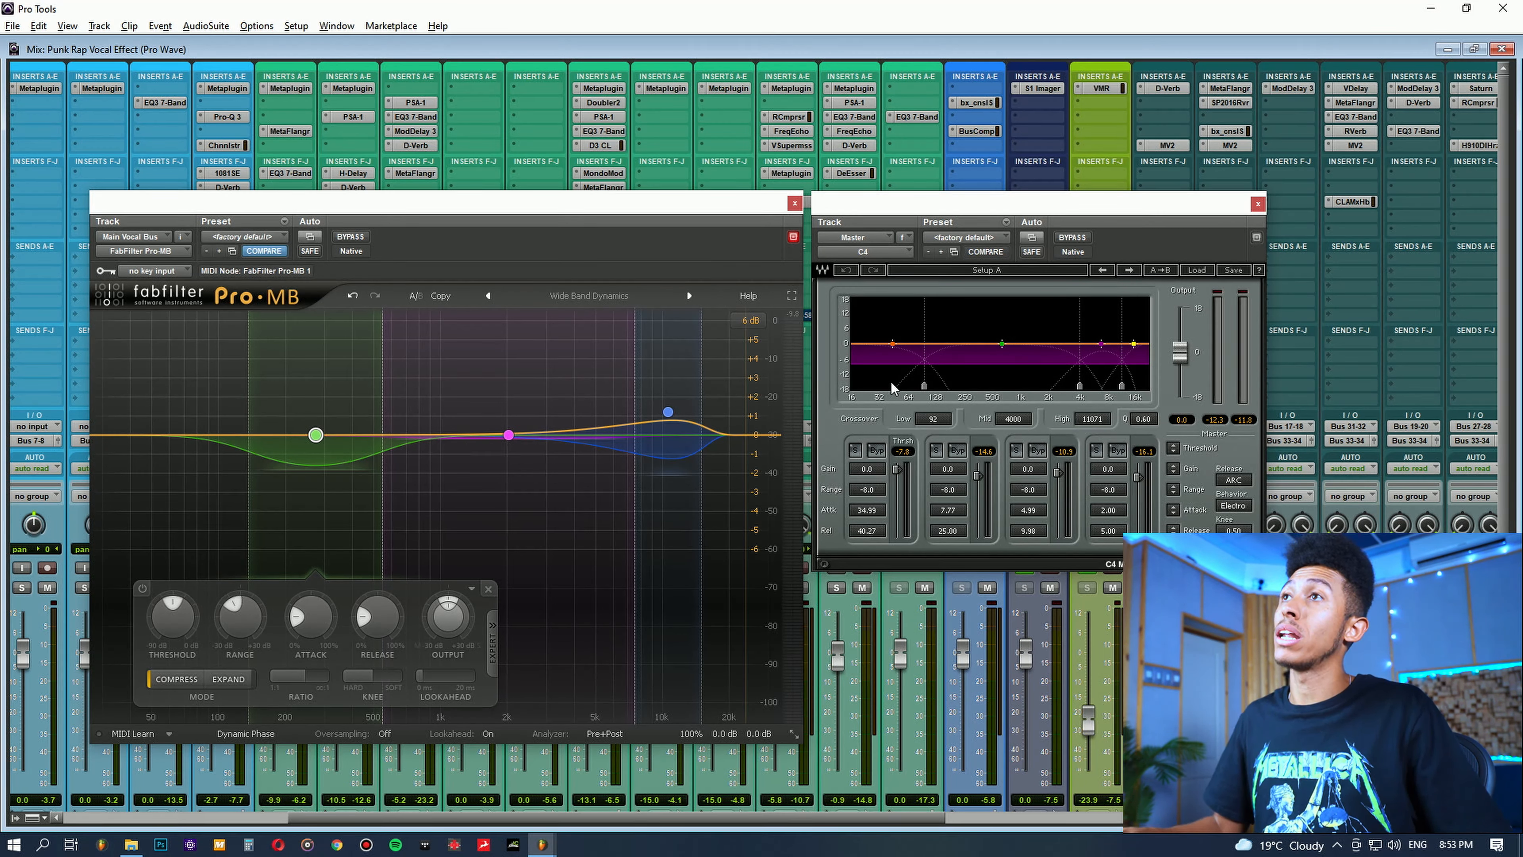
mouse_move(448, 618)
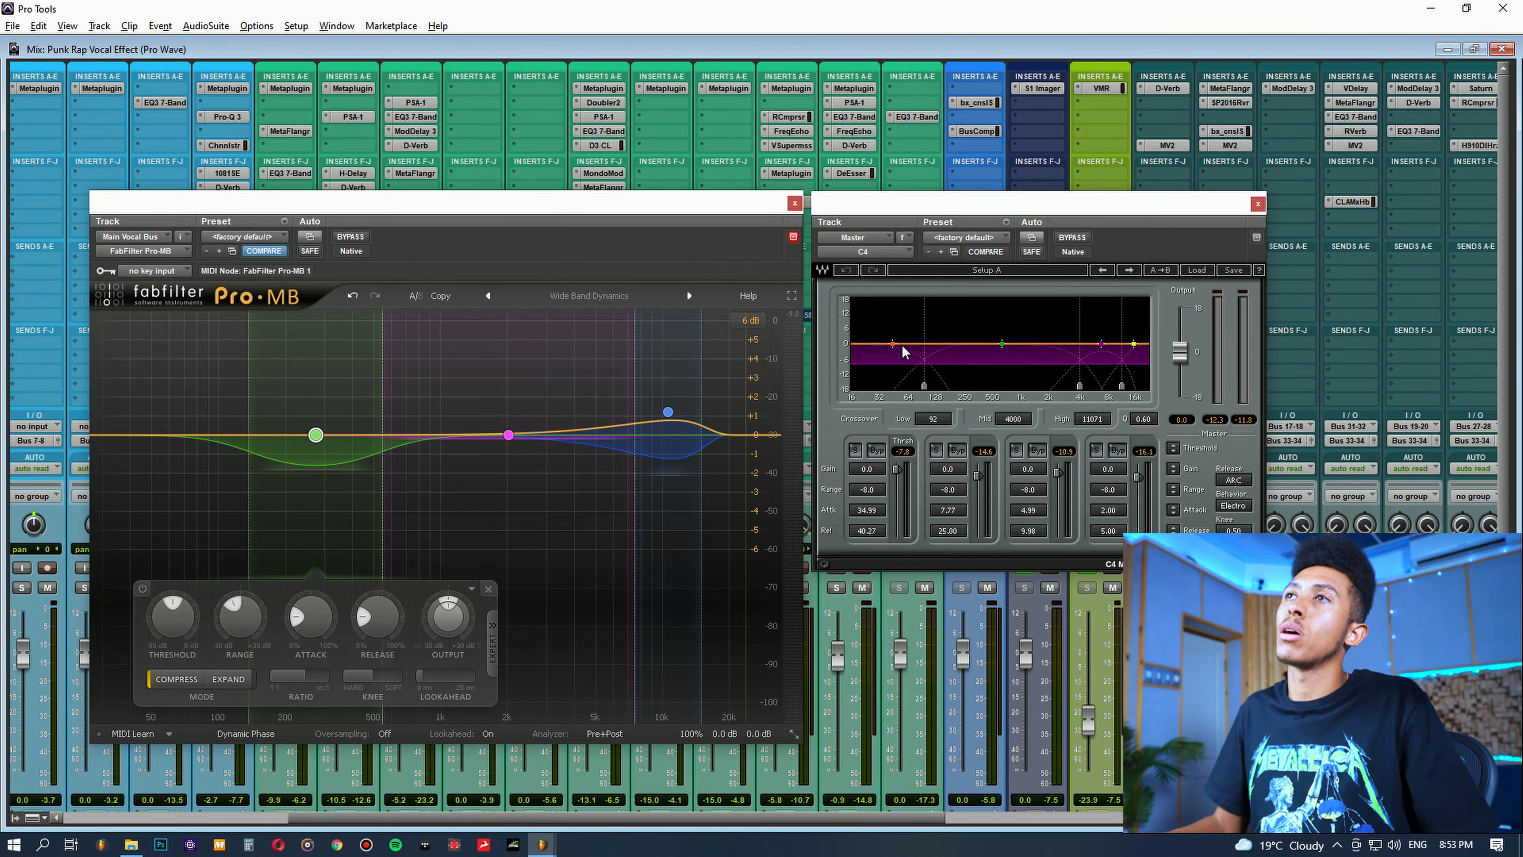
click(854, 450)
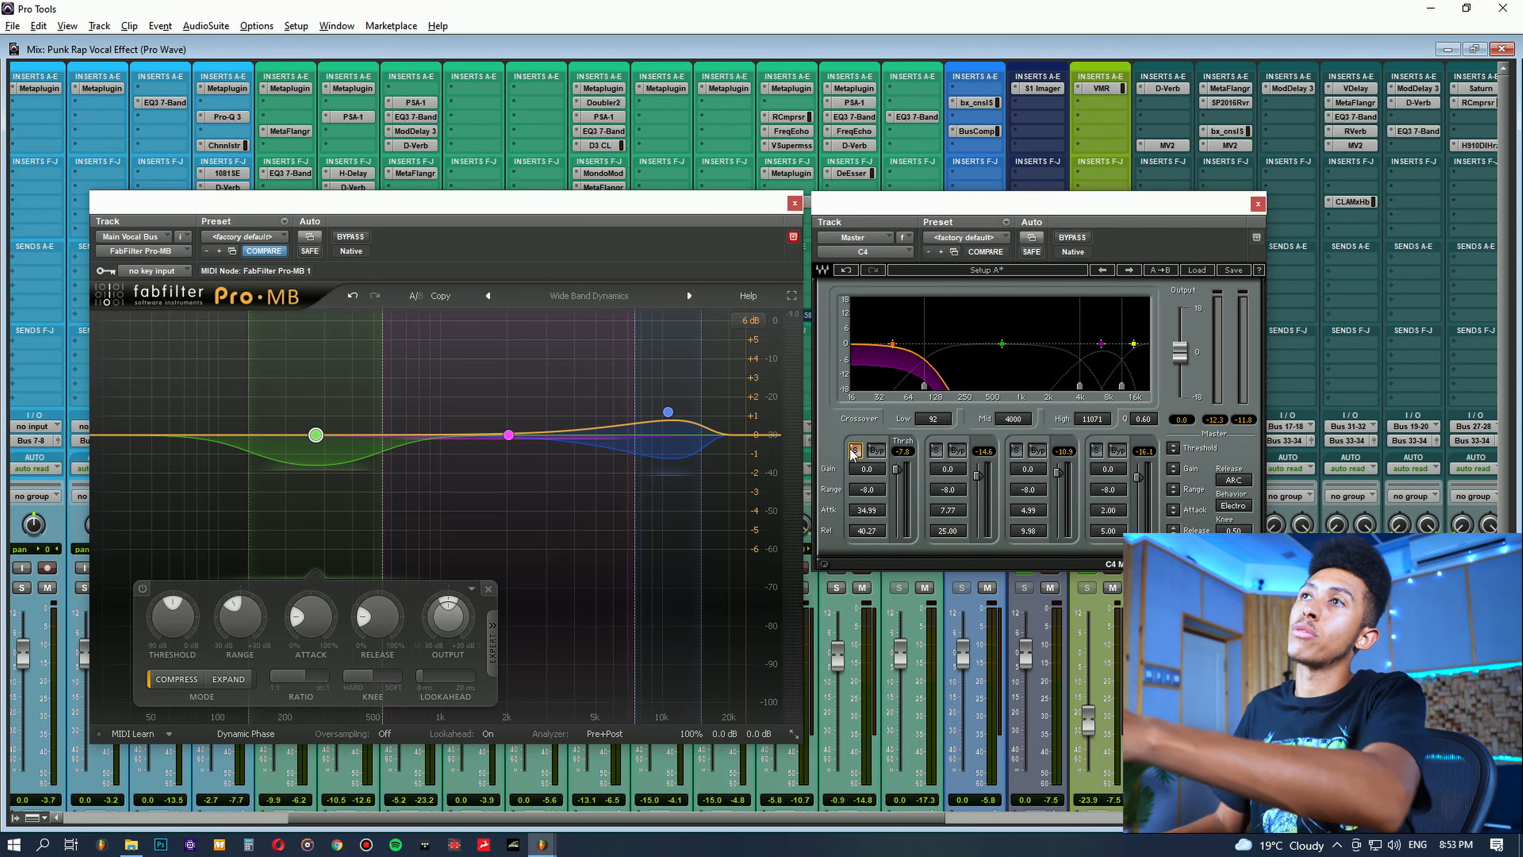
click(855, 451)
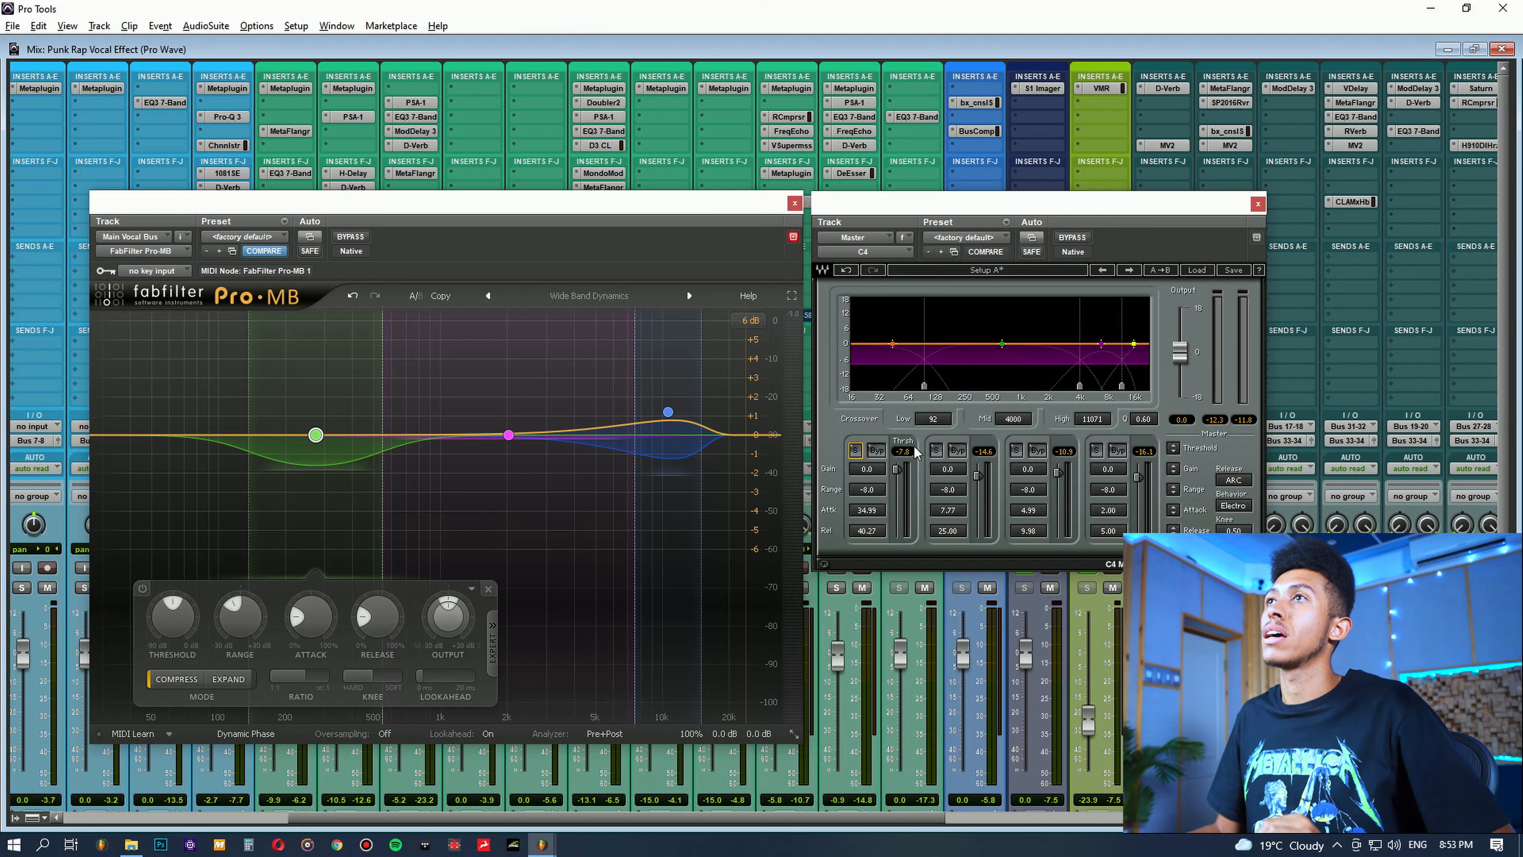
Step: Solo C4's second band, between the 92 and 4000 Hz crossovers, listen to it in playback, and turn the solo off
click(936, 451)
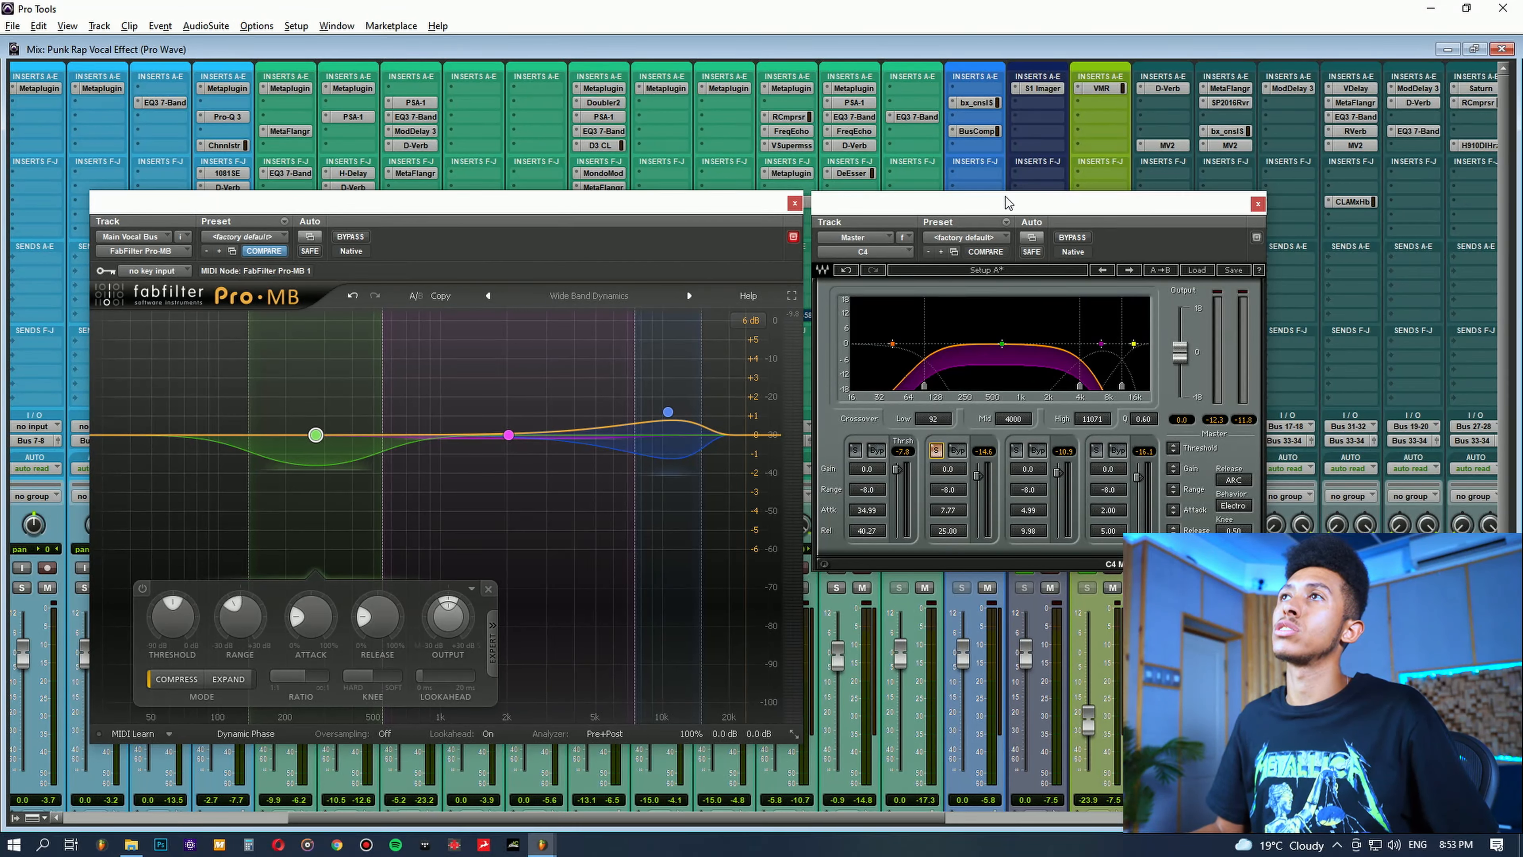
key(space)
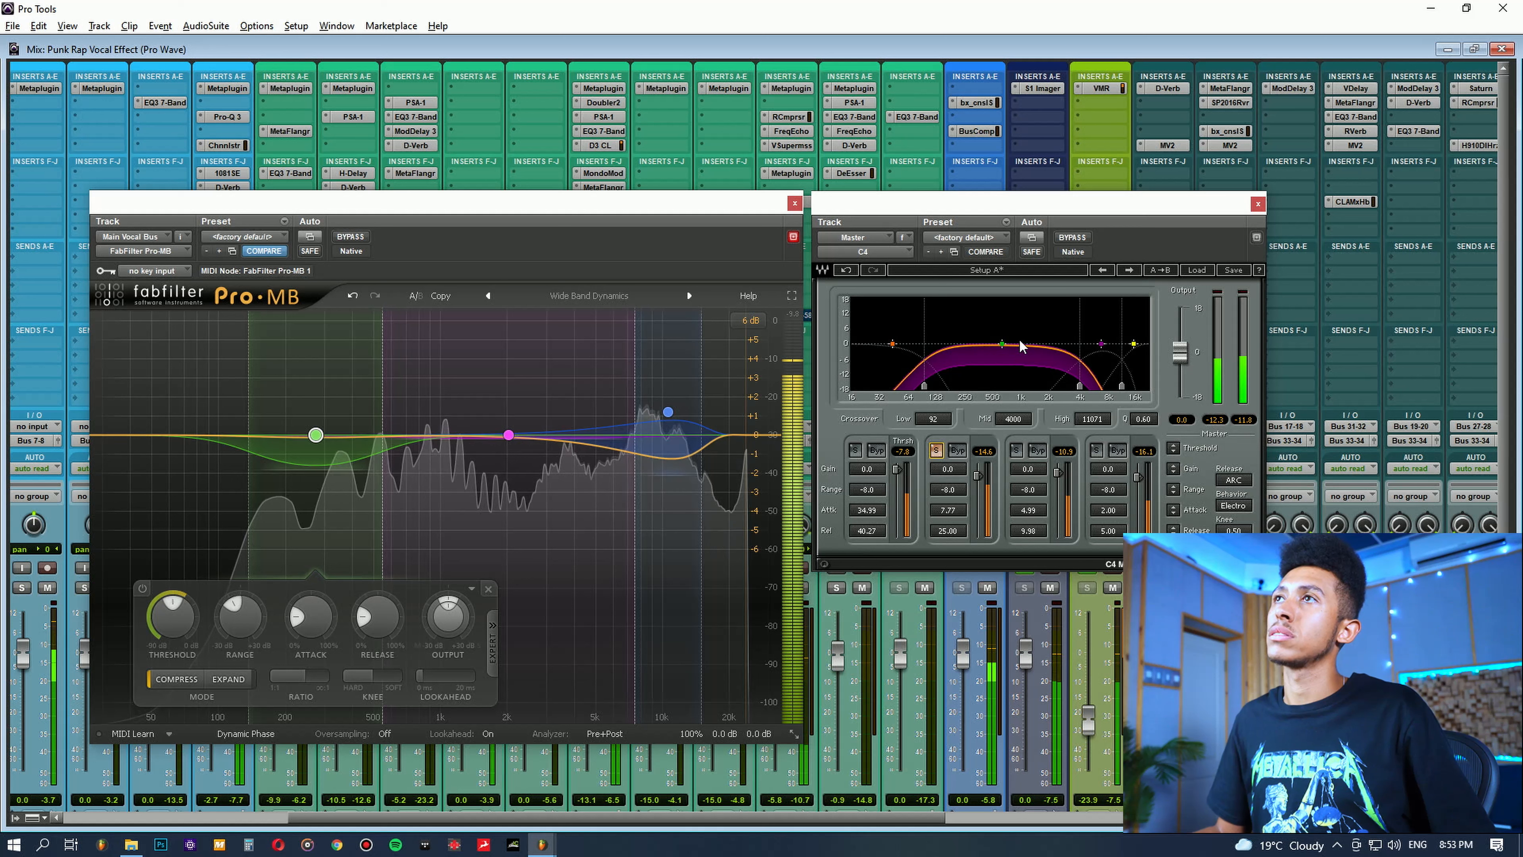
key(space)
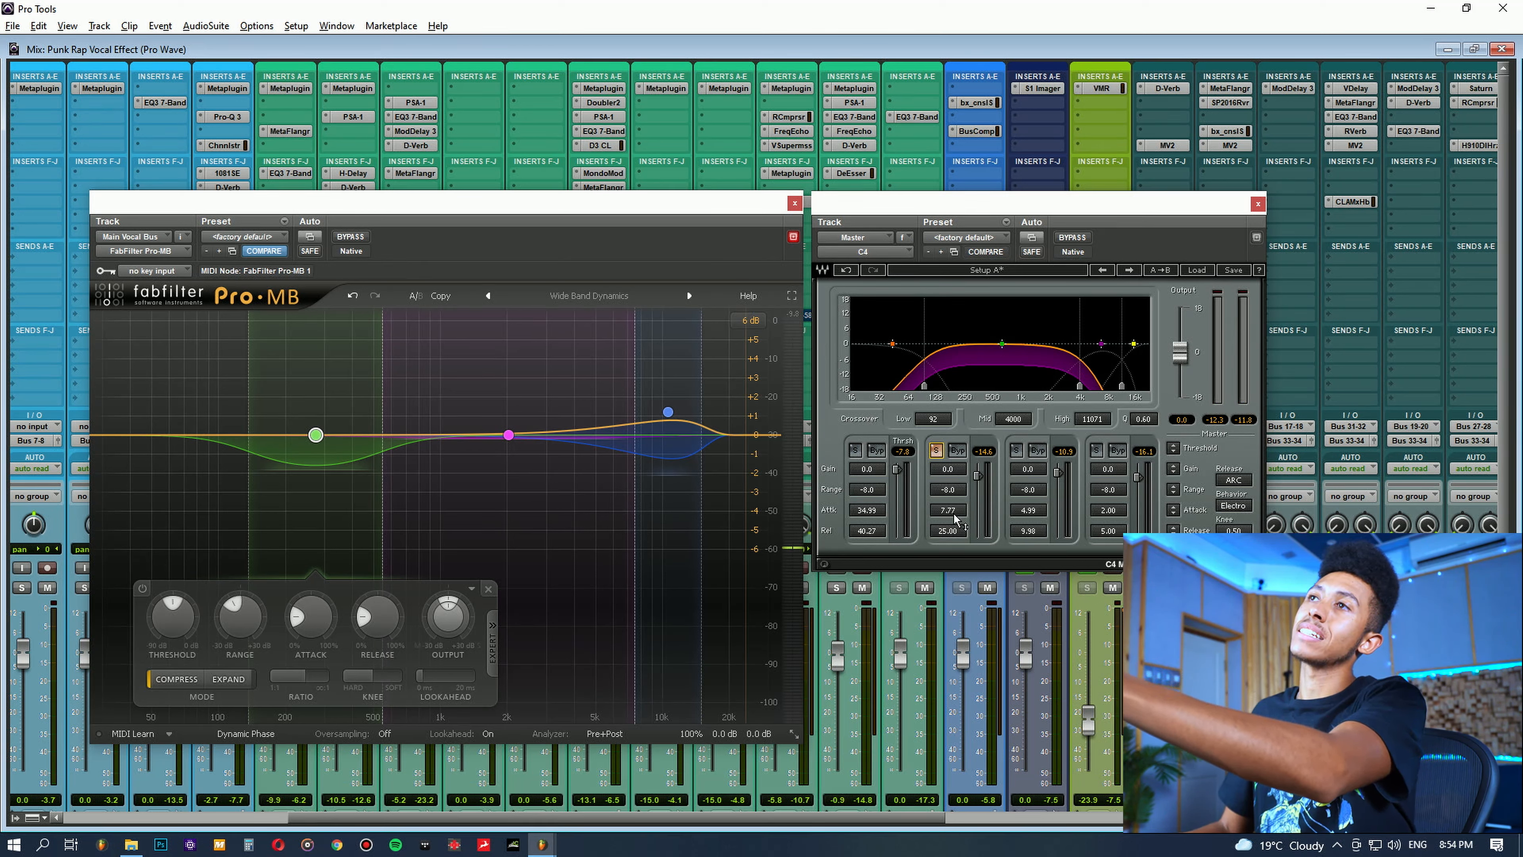
click(935, 451)
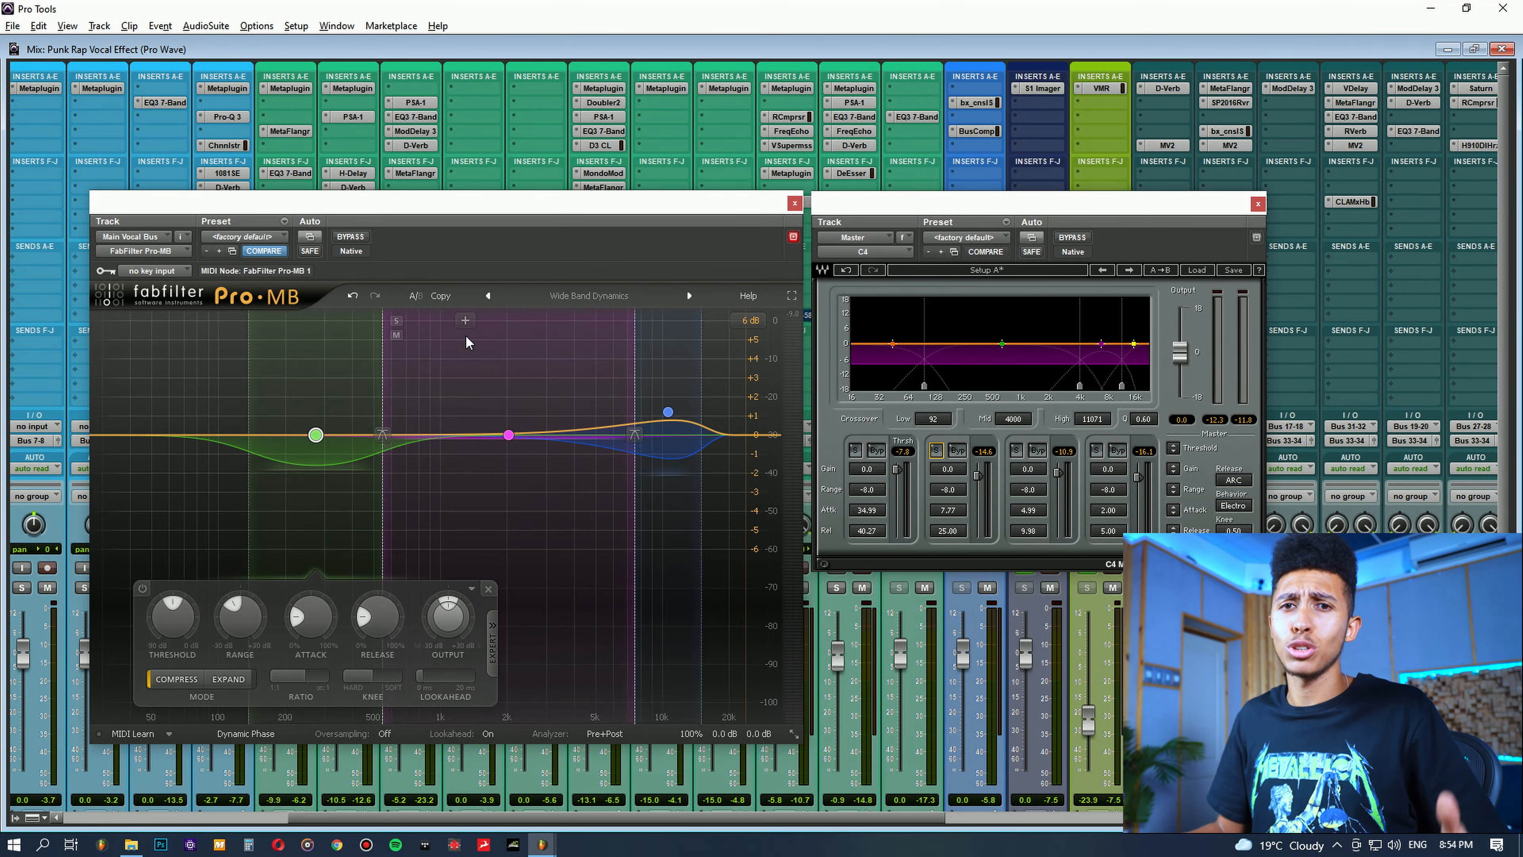
Step: Reposition the Pro-MB and C4 windows side by side so that C4's full interface is clear of the webcam area
drag(411, 206, 360, 182)
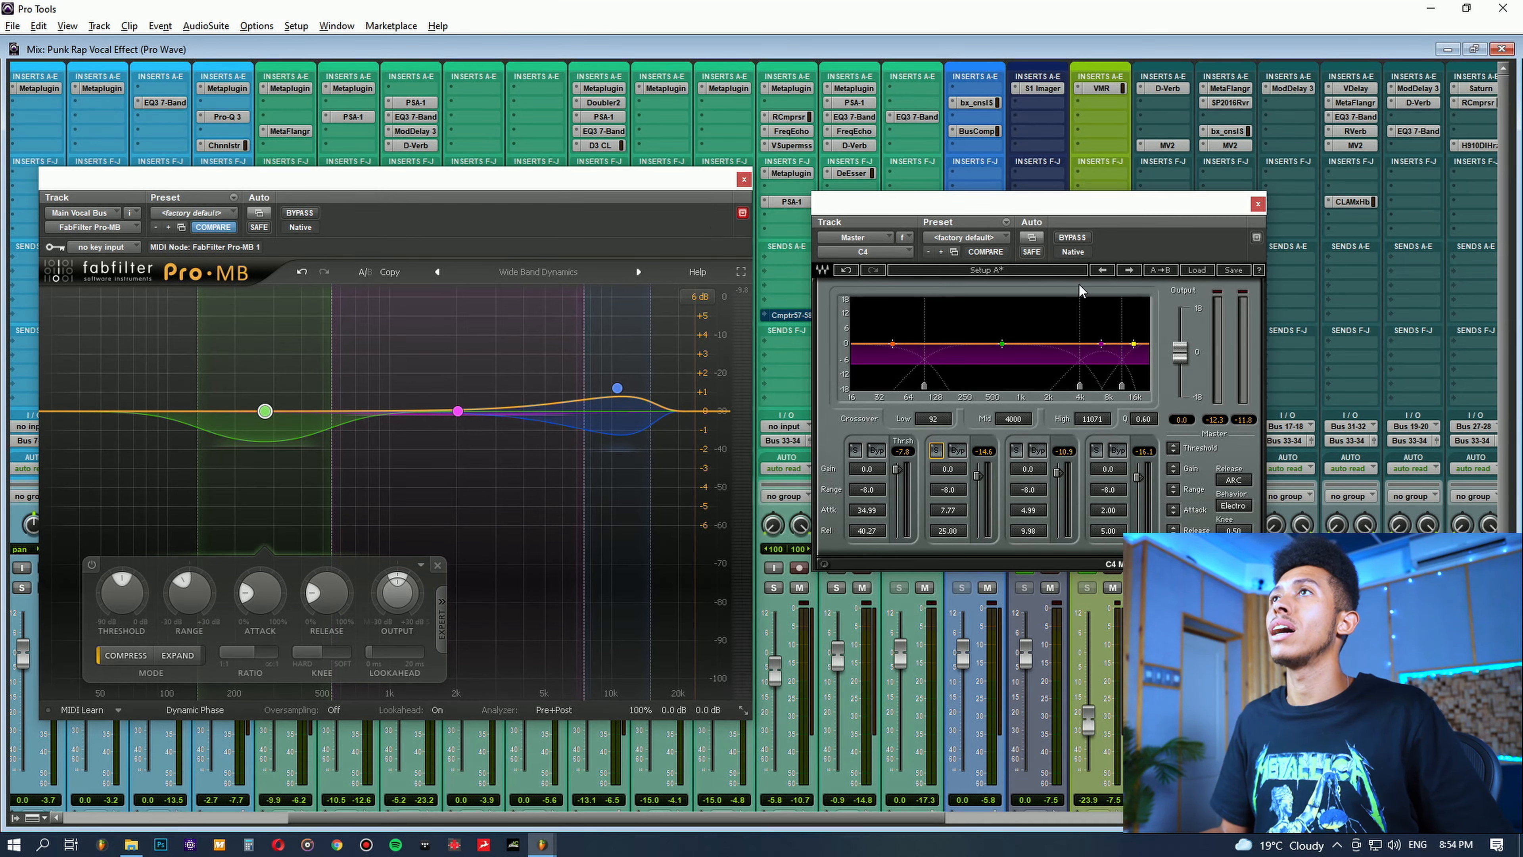
drag(1034, 225, 1025, 211)
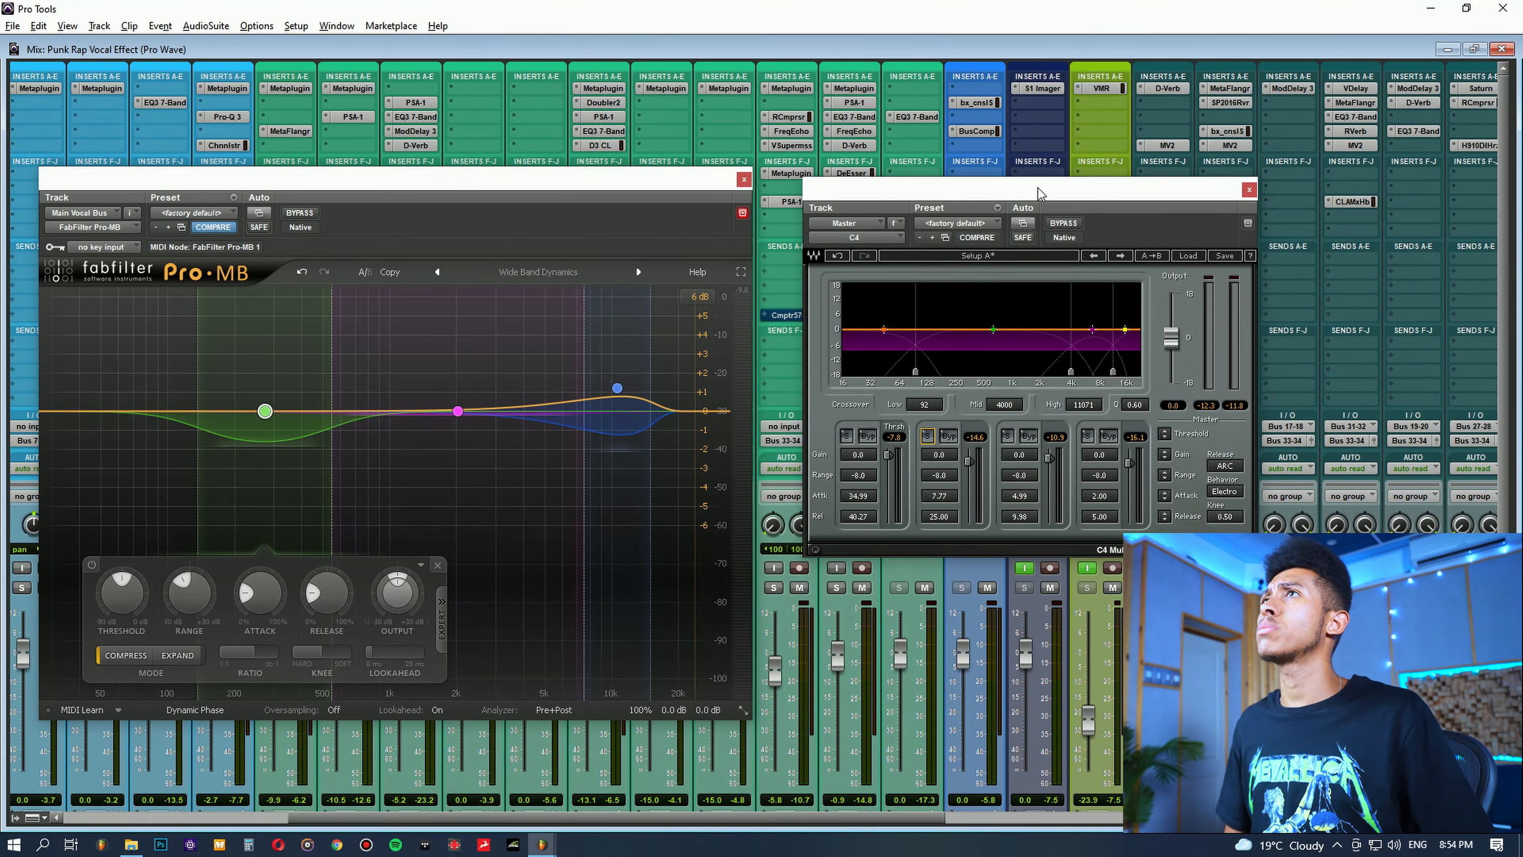
drag(1023, 209, 984, 179)
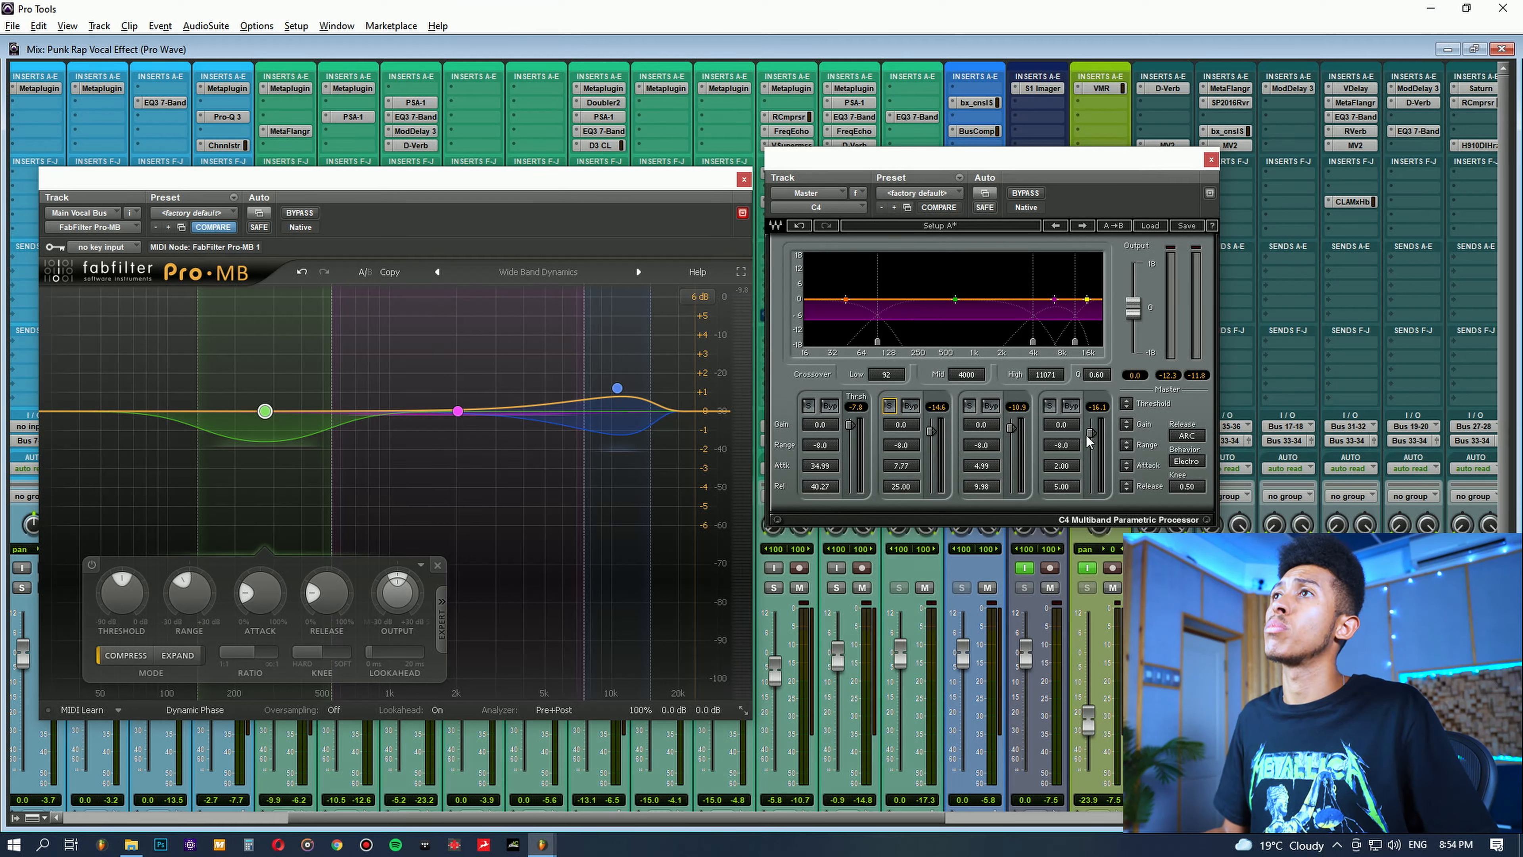
Step: Try changing the gain of C4's lowest band, and reset it to 0.0
drag(827, 425, 827, 352)
alt+click(829, 426)
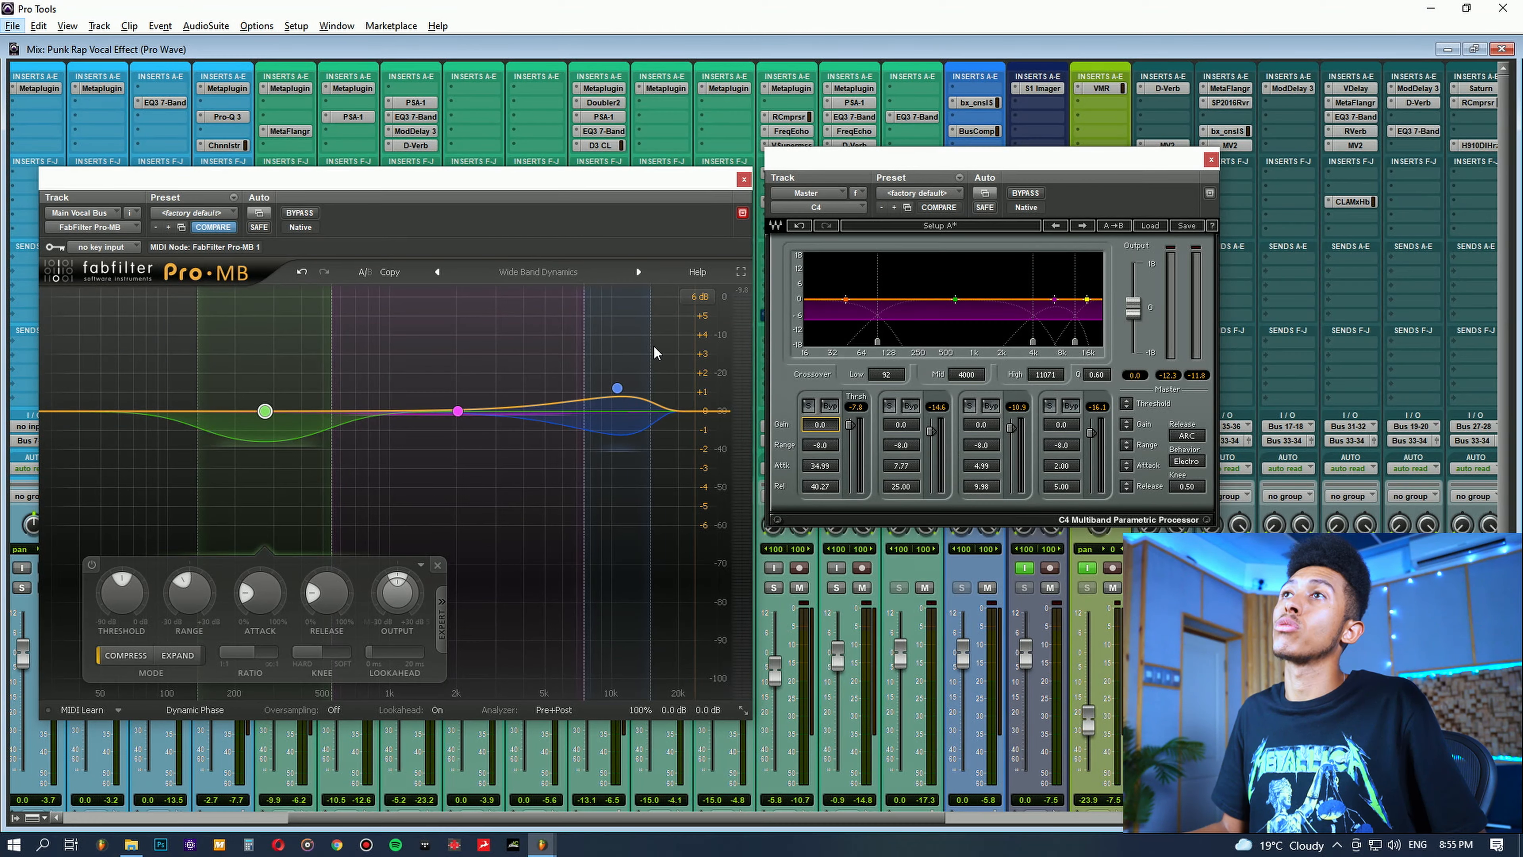
Step: Try a much deeper compression range on Pro-MB's high-frequency Band 2 during playback, and undo the change
click(668, 345)
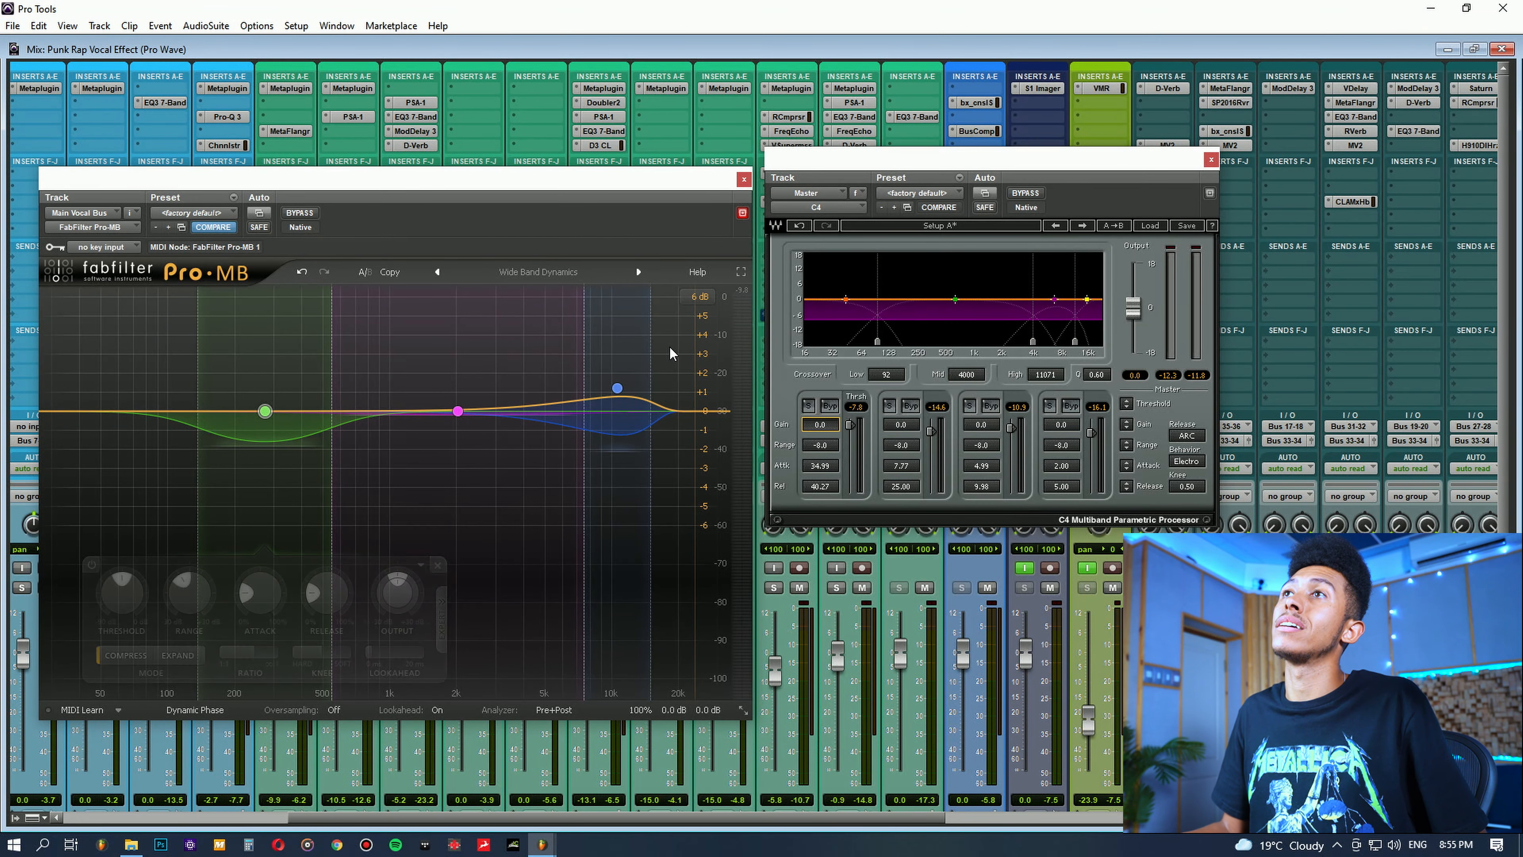
click(618, 389)
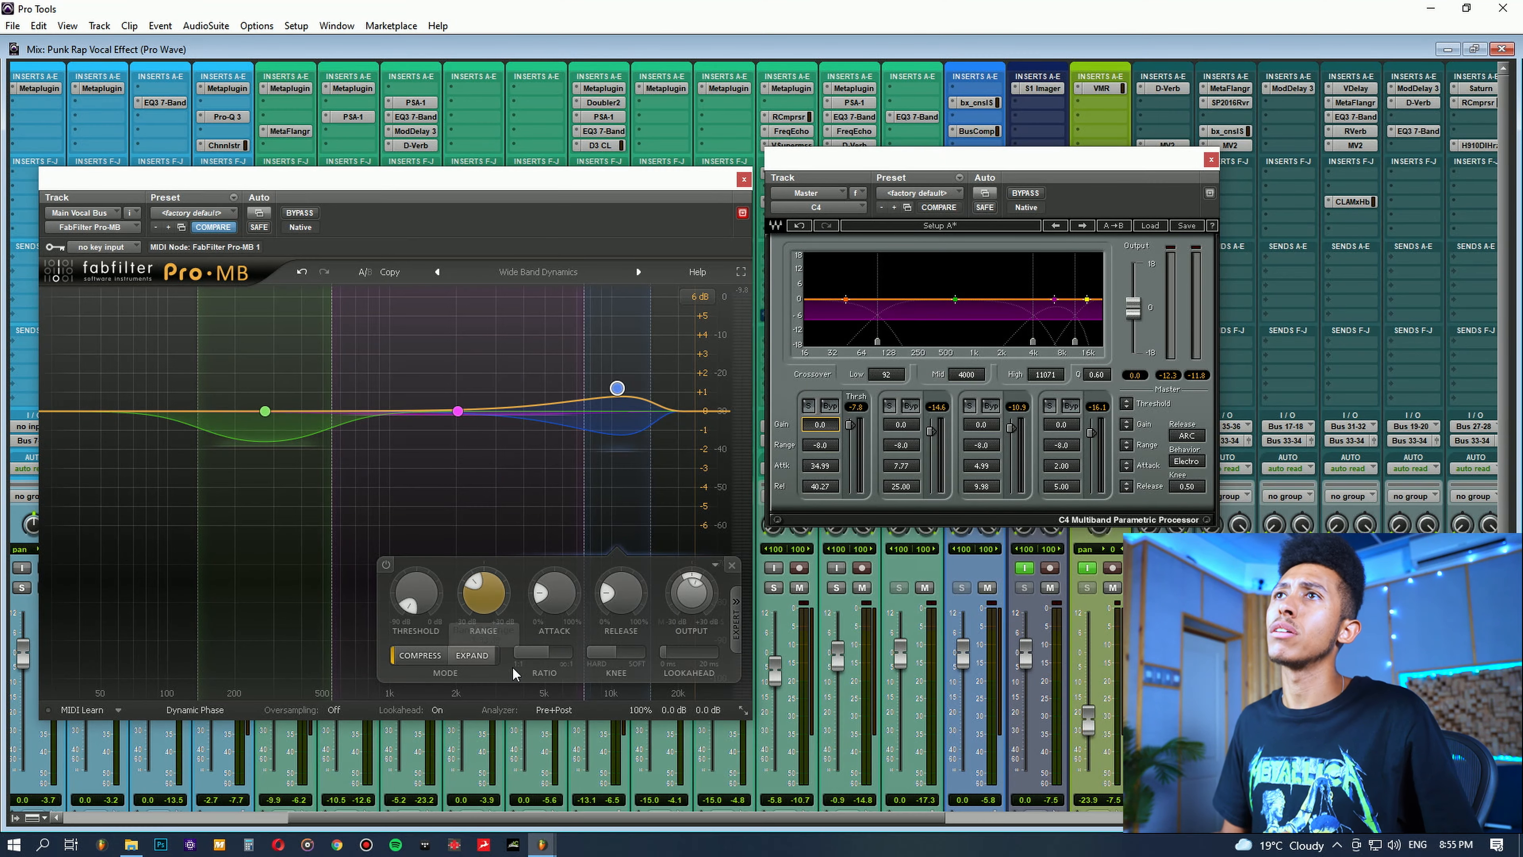
mouse_move(492, 592)
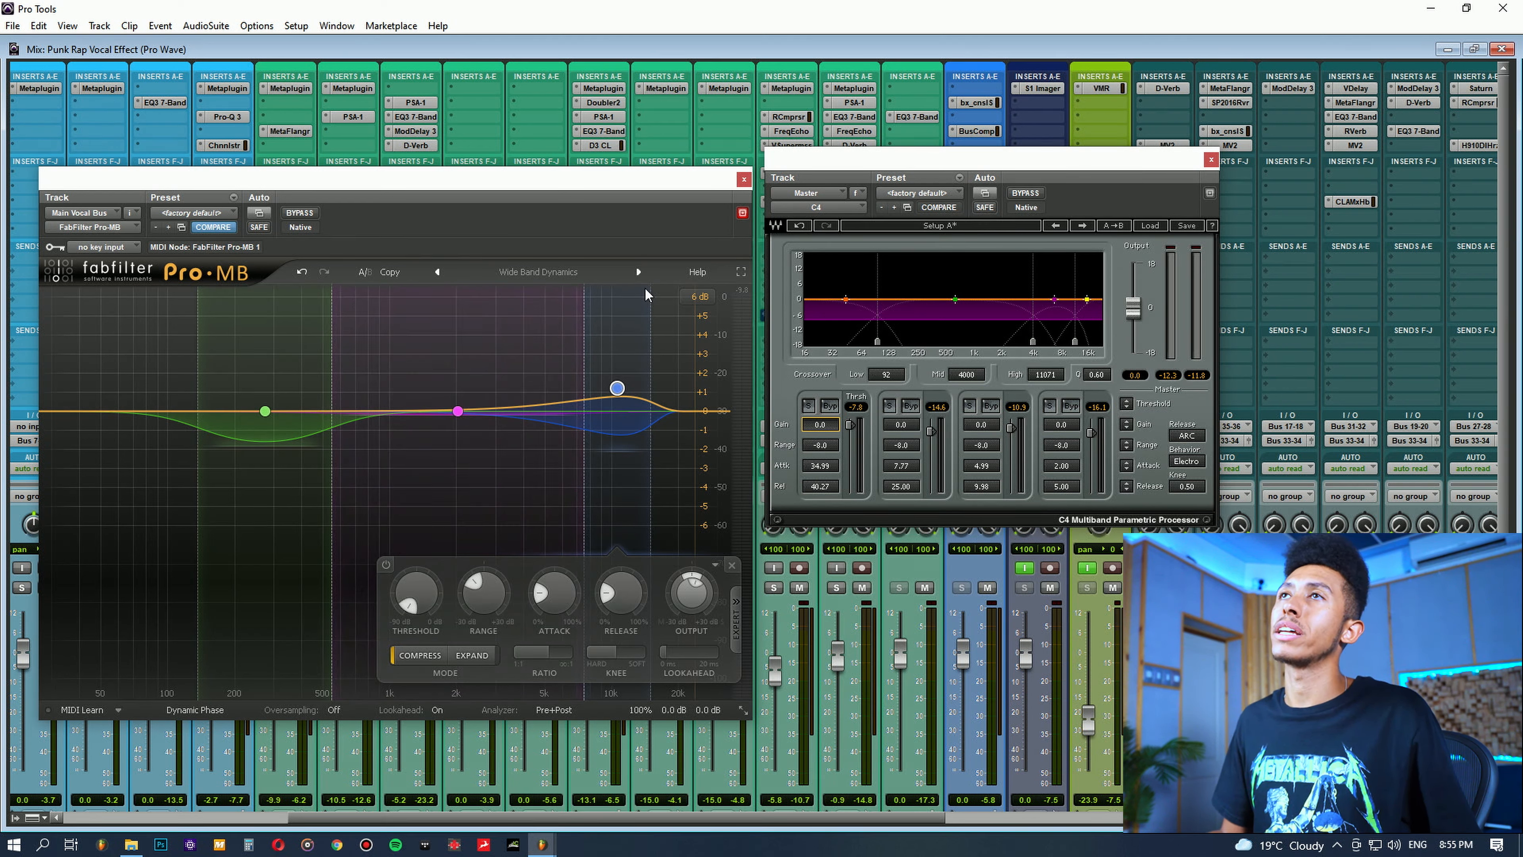
key(space)
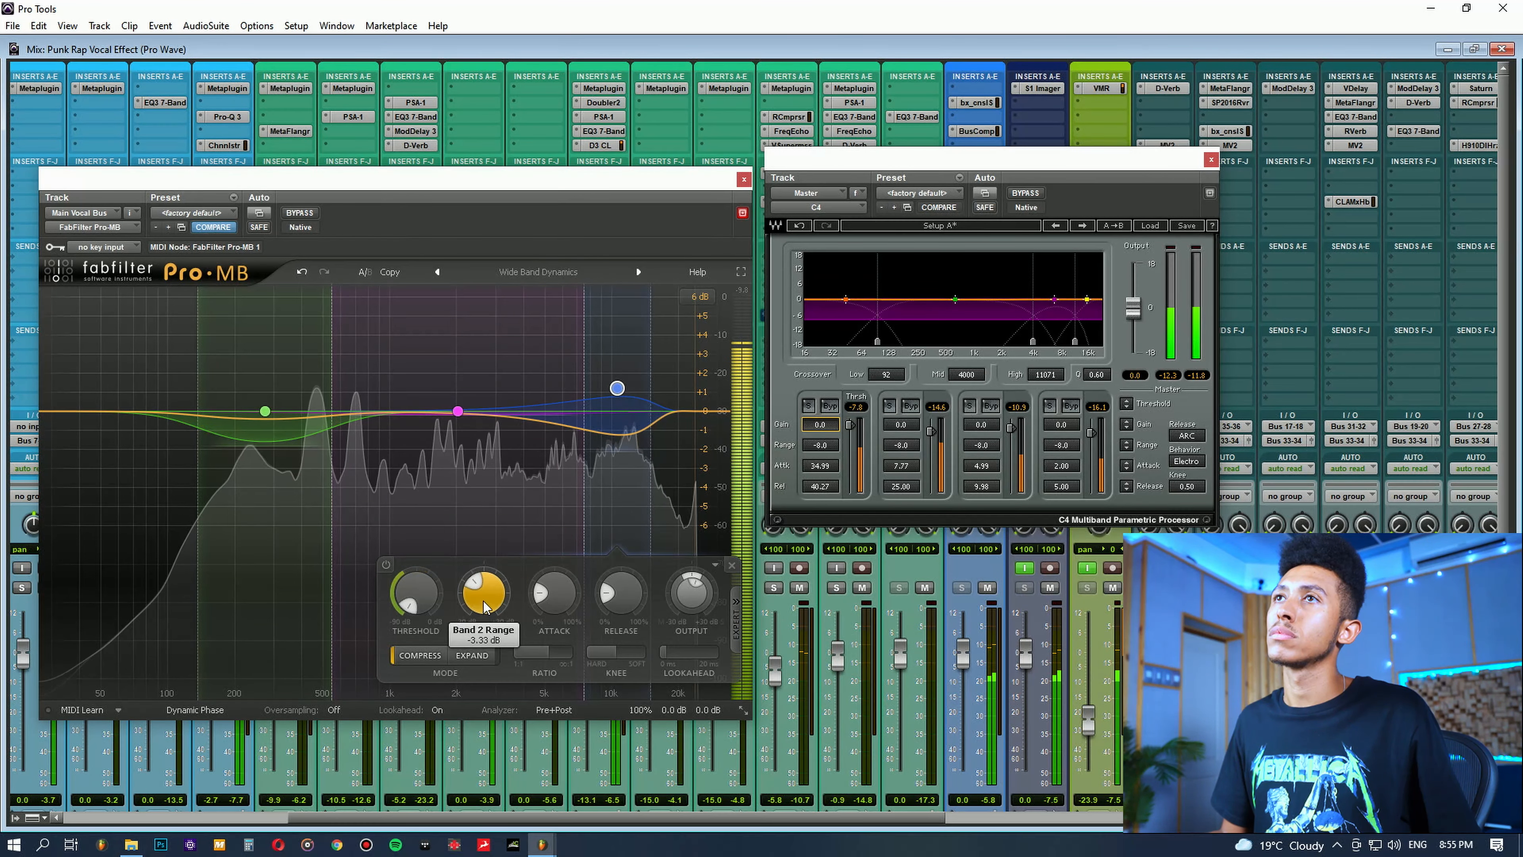
drag(488, 600, 500, 659)
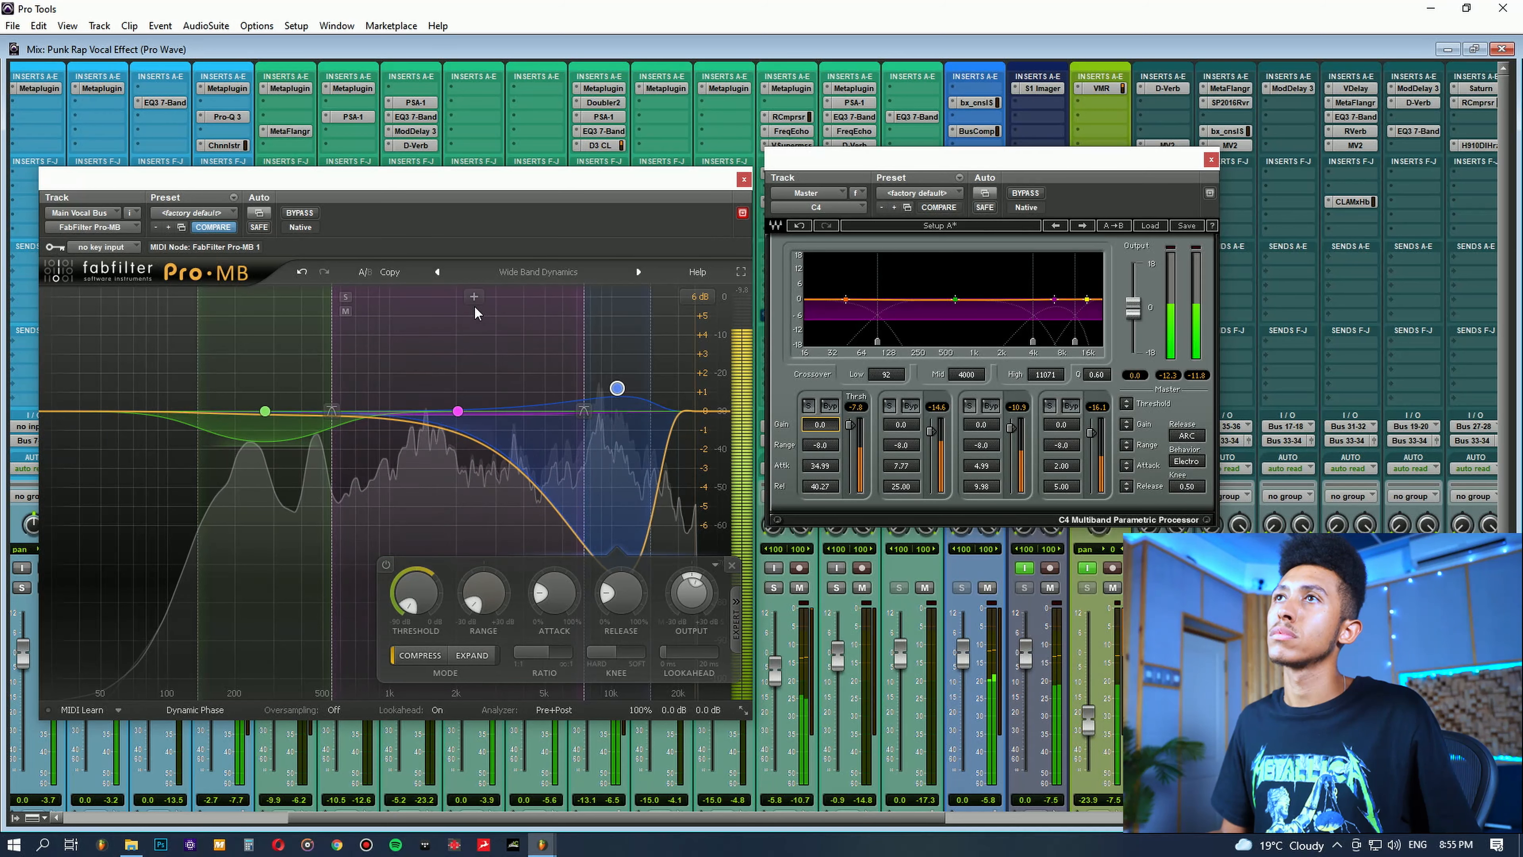
click(303, 272)
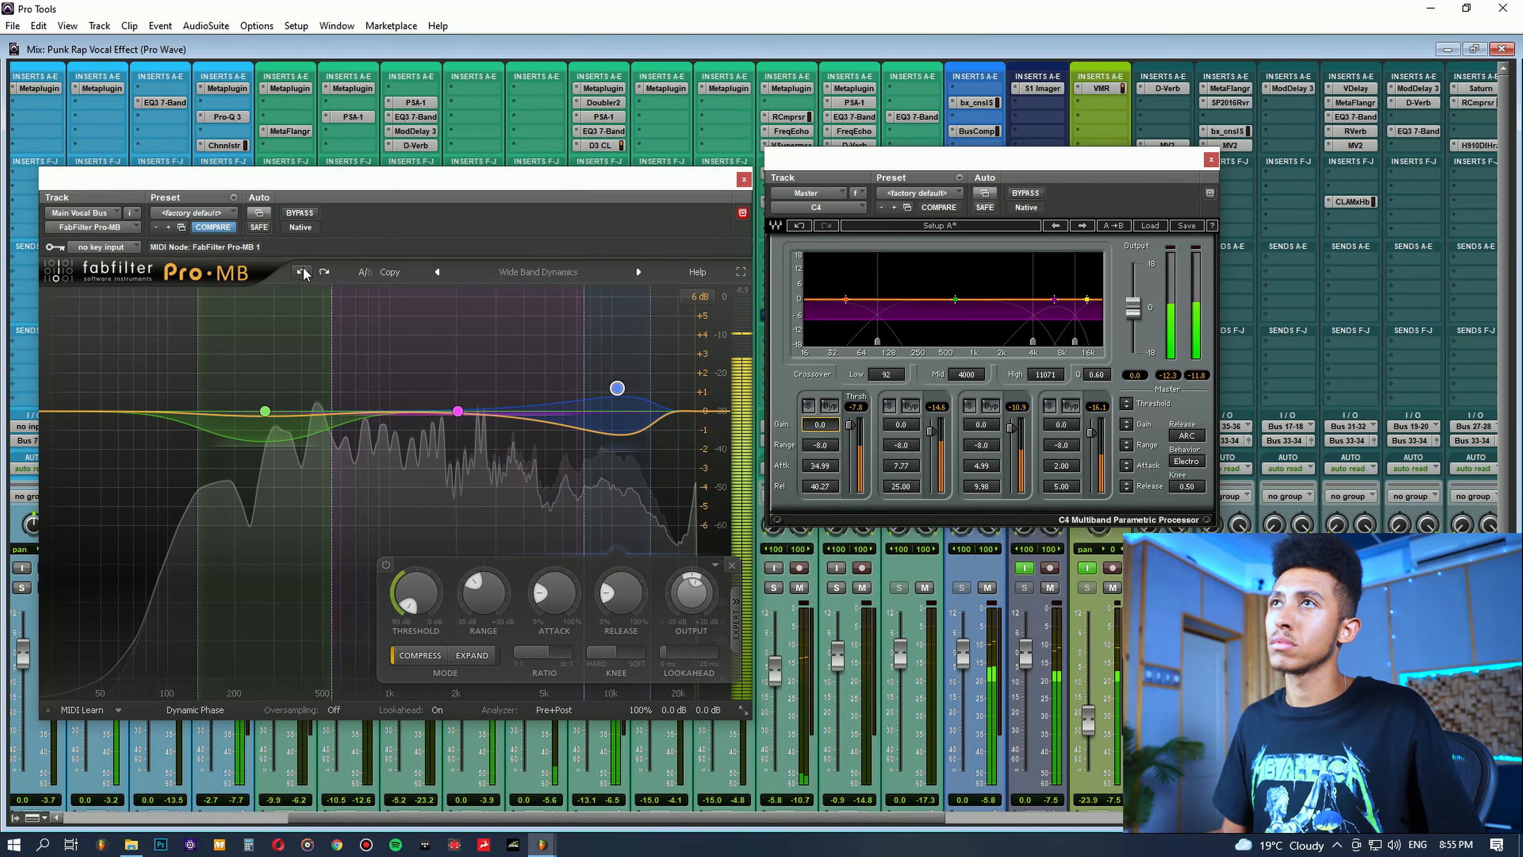
click(302, 272)
key(space)
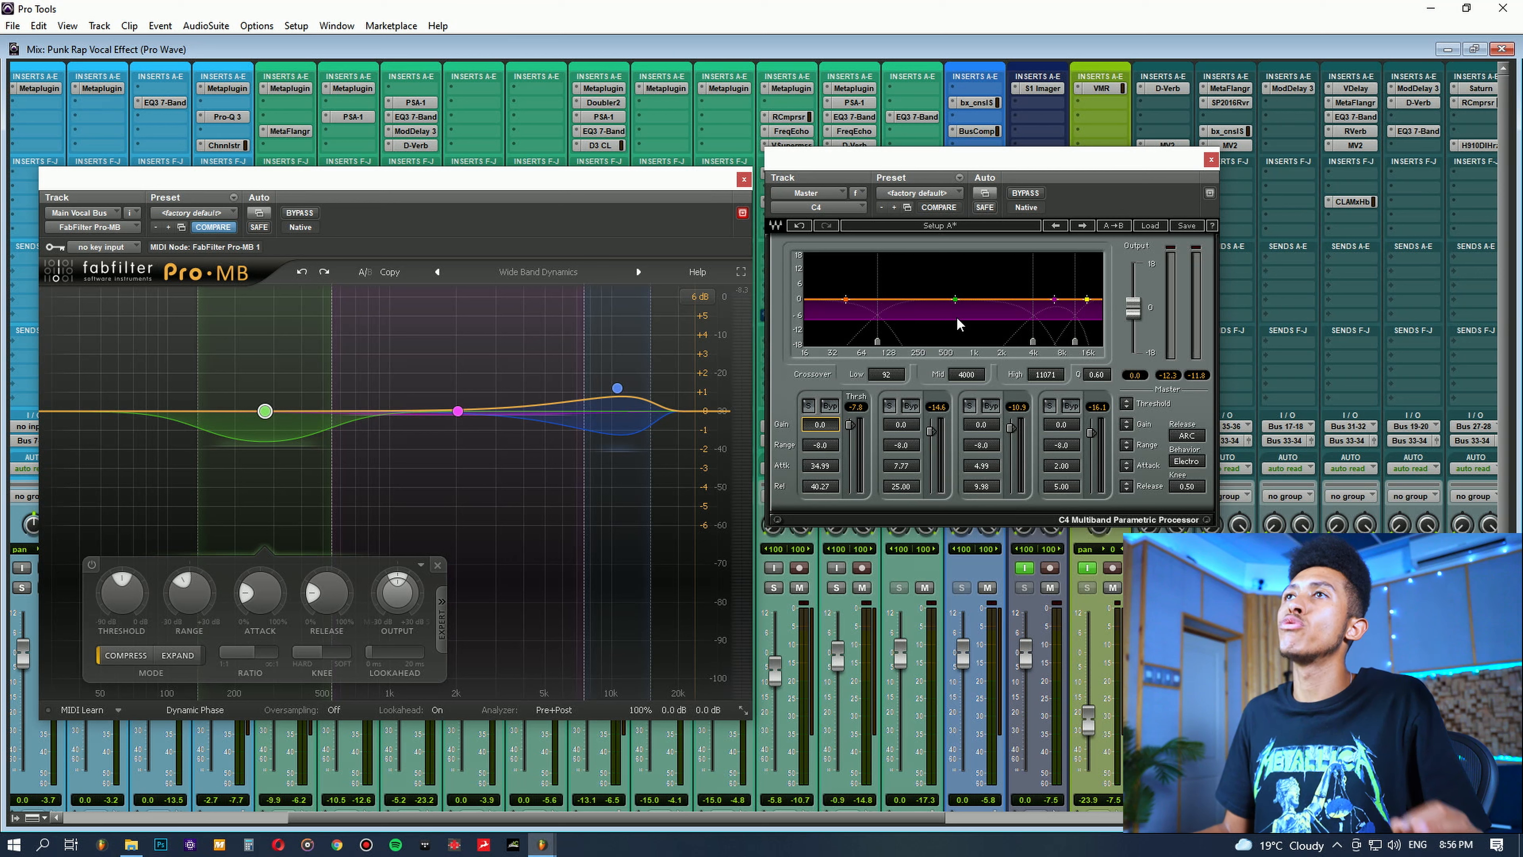
Step: Set the range of C4's third band to -0.4 and listen to the effect in playback
drag(991, 454, 991, 444)
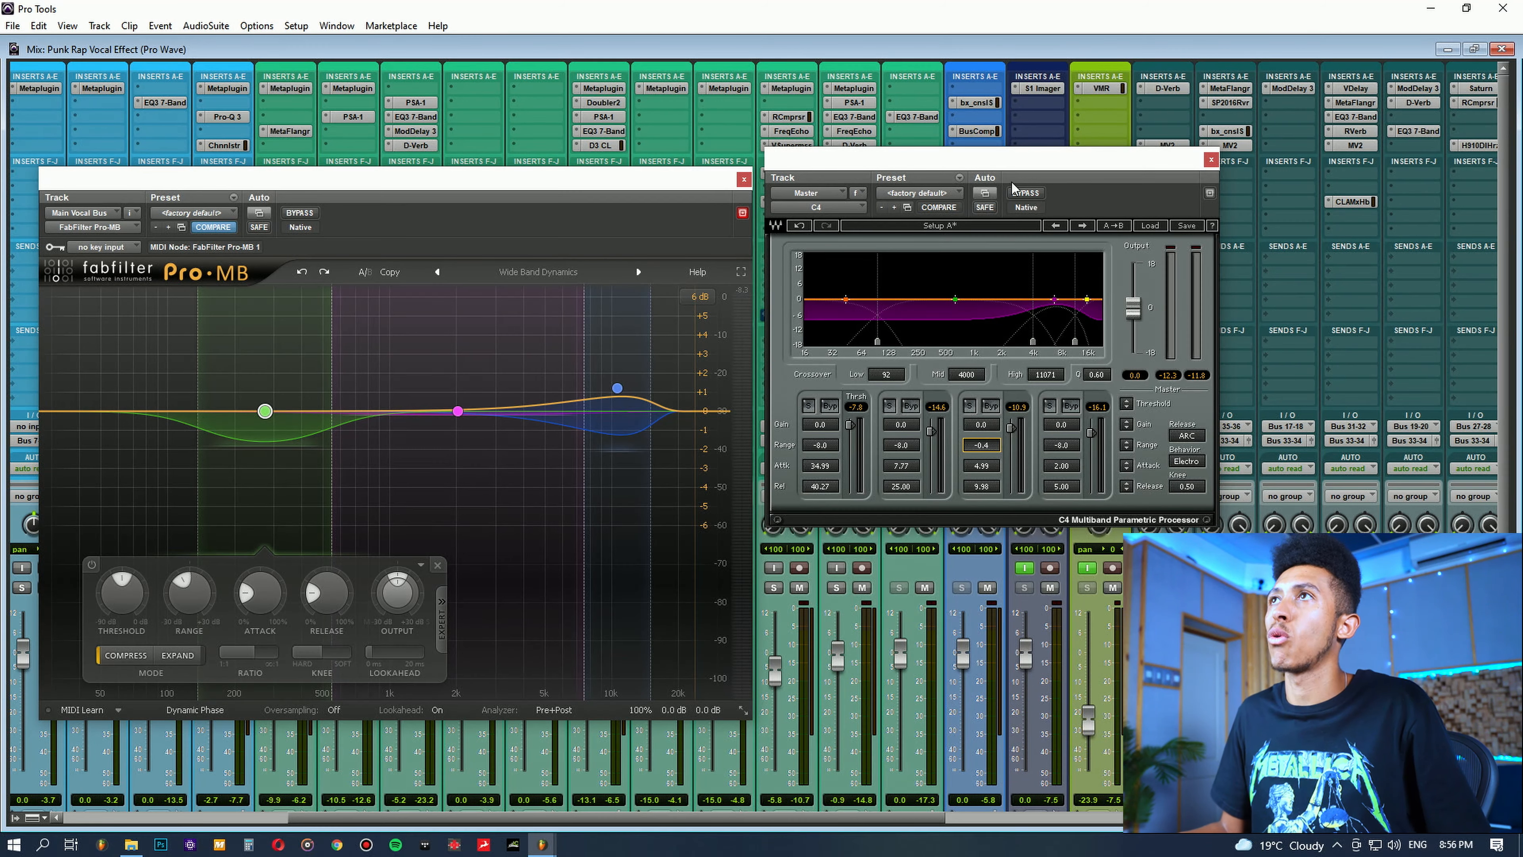
key(space)
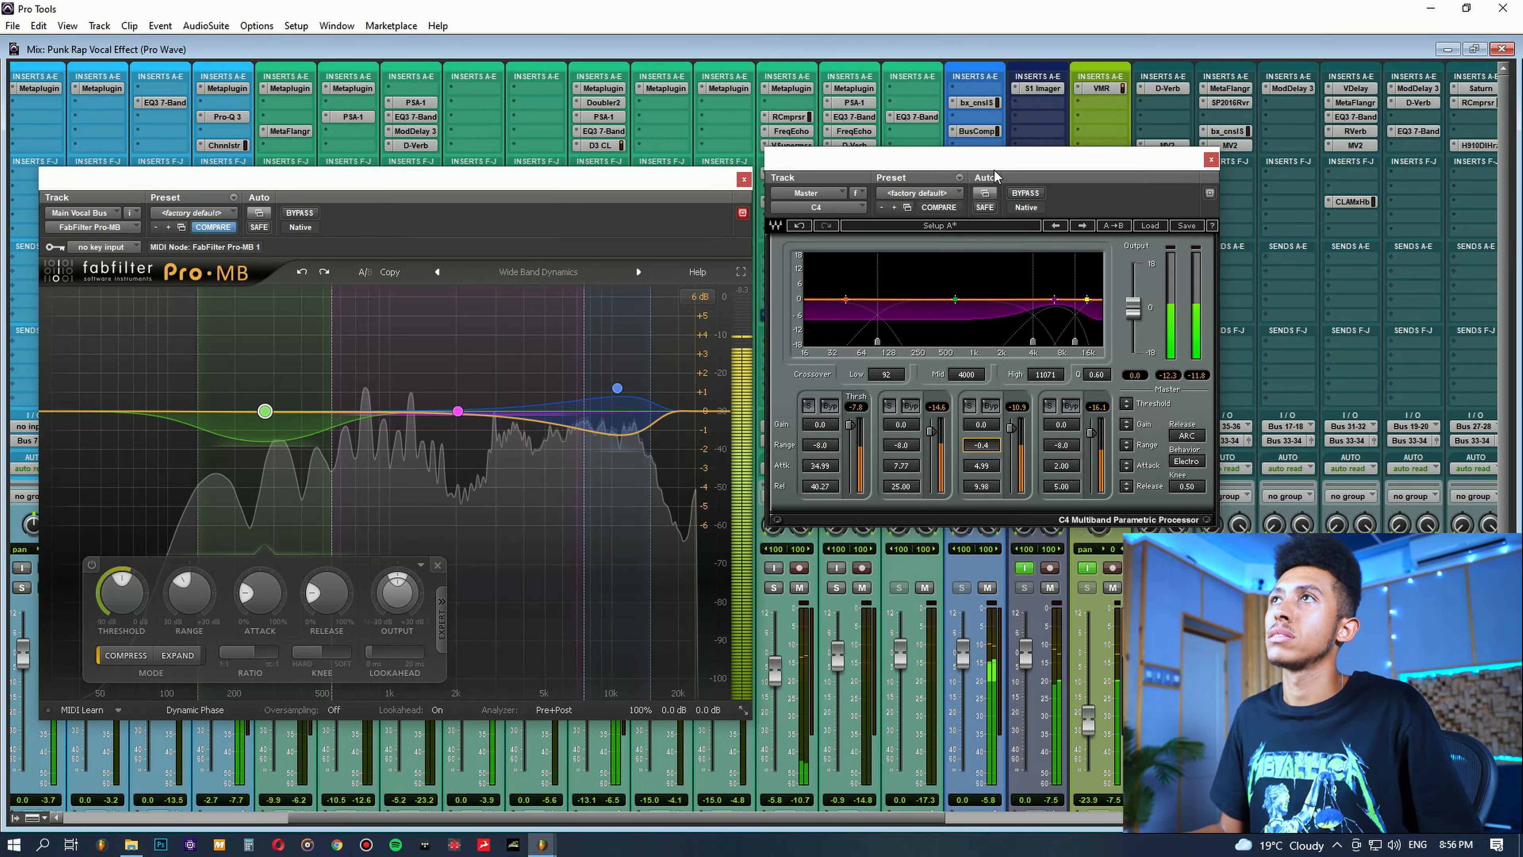
key(space)
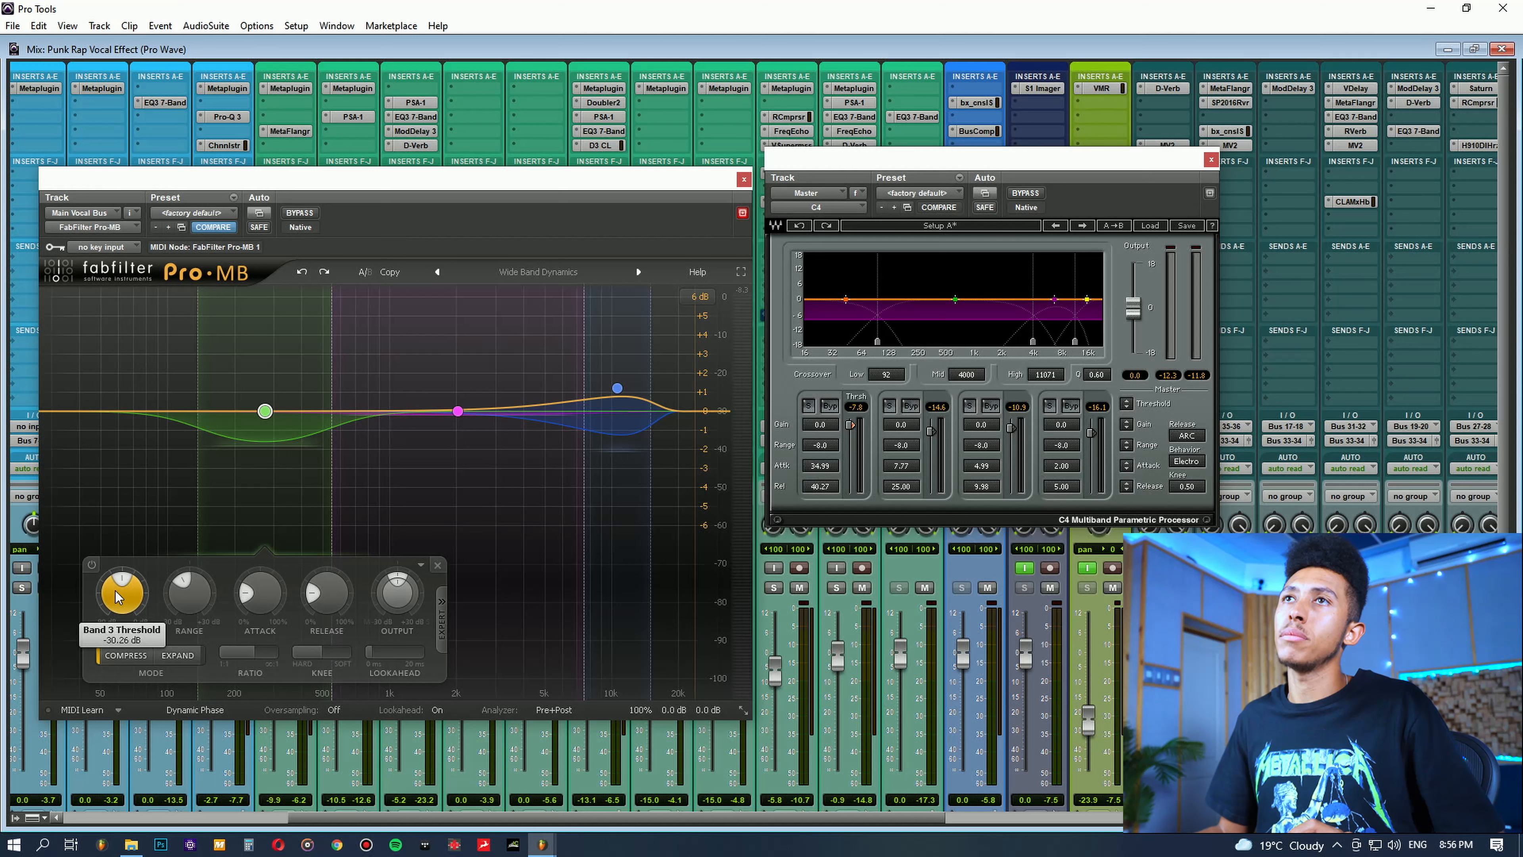
Step: Try a lower threshold on Pro-MB's low-frequency Band 3 during playback, undo the change, and stop playback
key(space)
drag(123, 608, 128, 664)
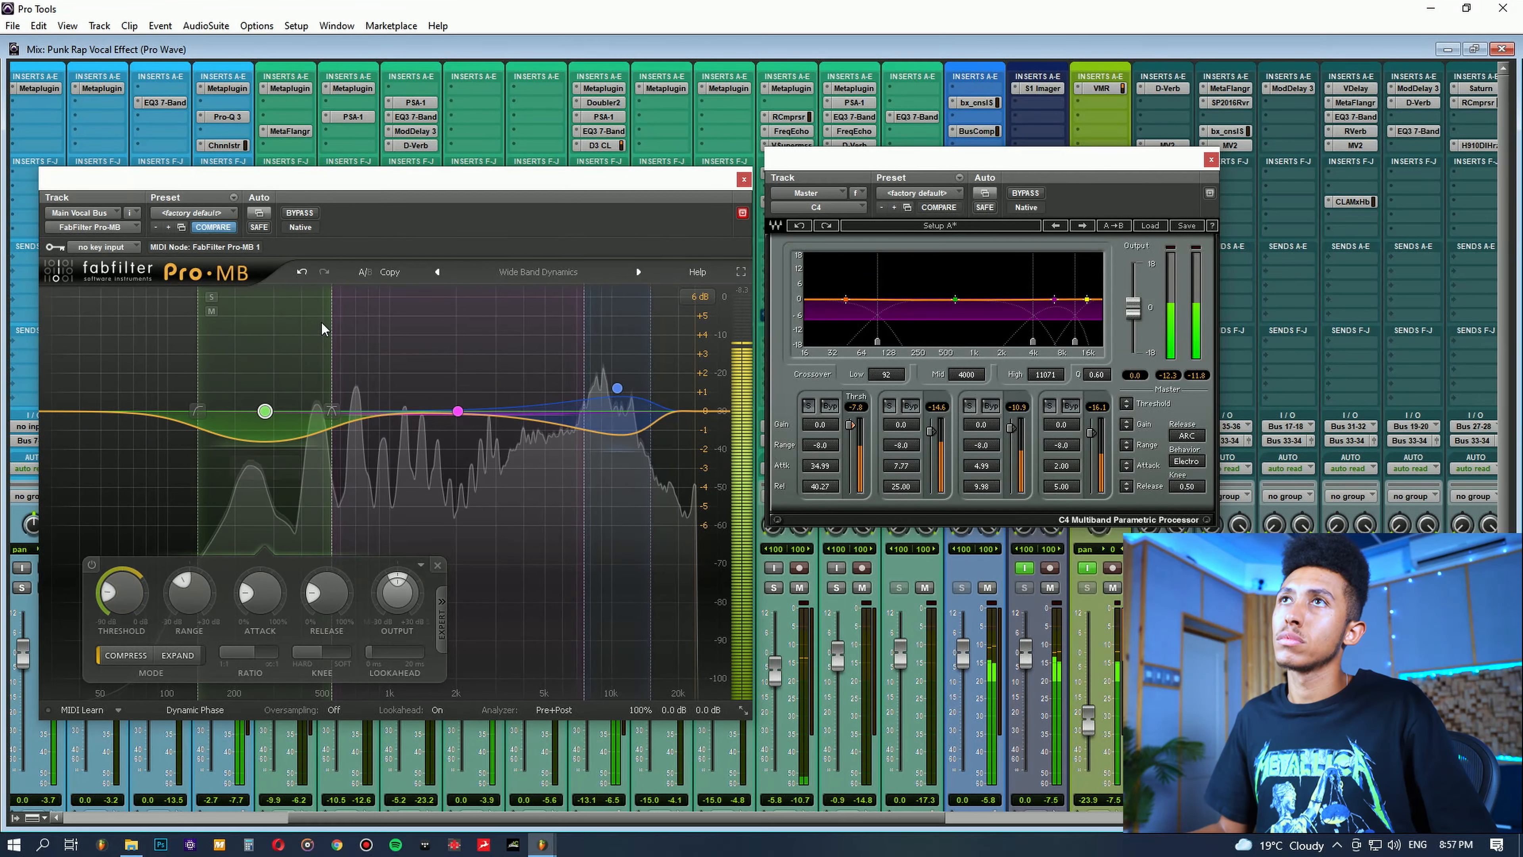
click(301, 272)
mouse_move(111, 593)
mouse_down()
mouse_move(105, 543)
mouse_move(113, 578)
mouse_up()
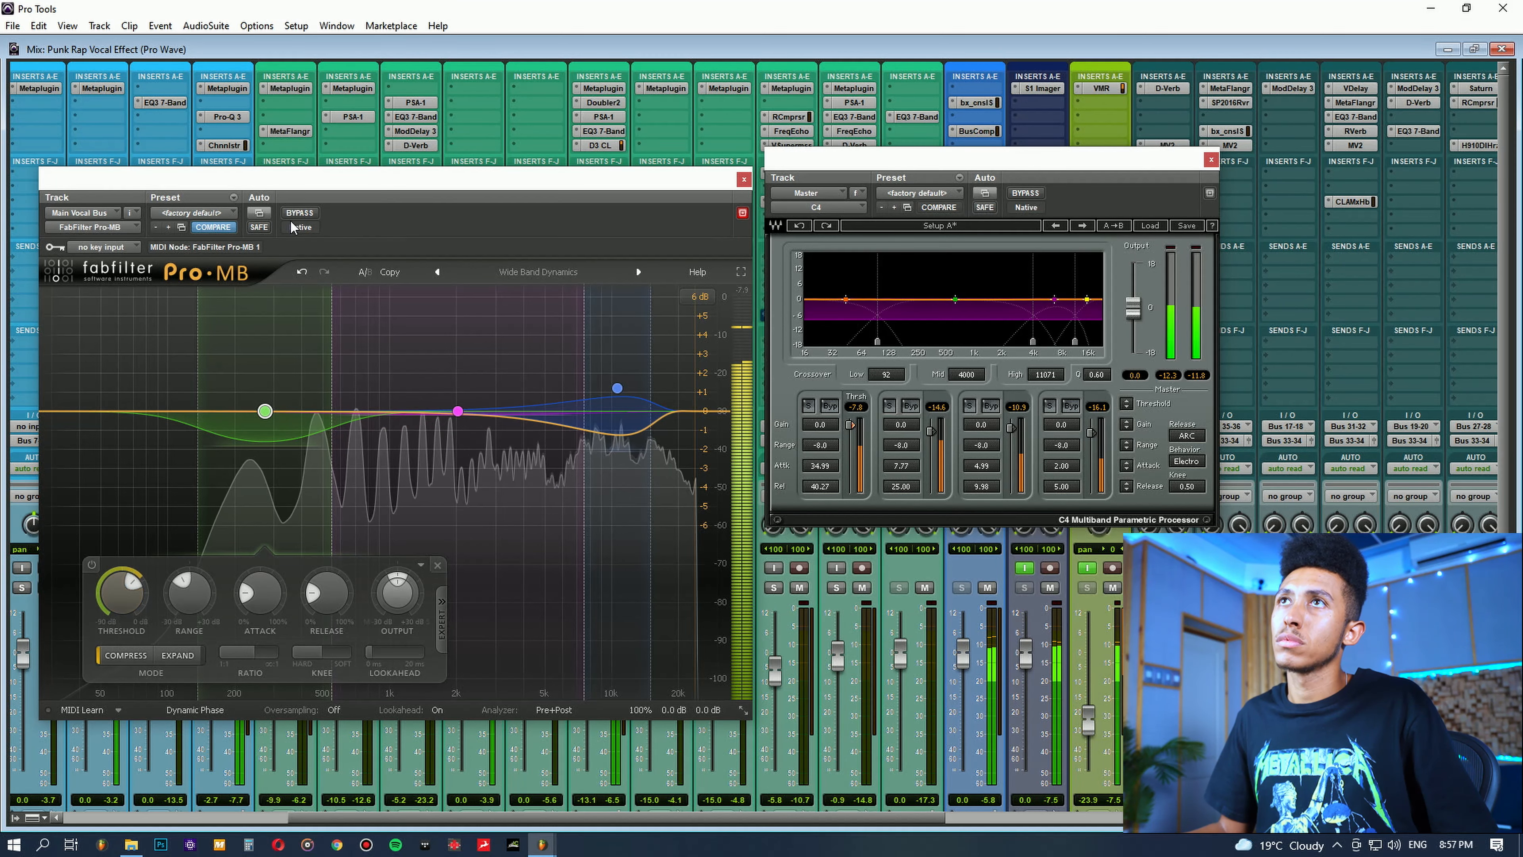
click(302, 271)
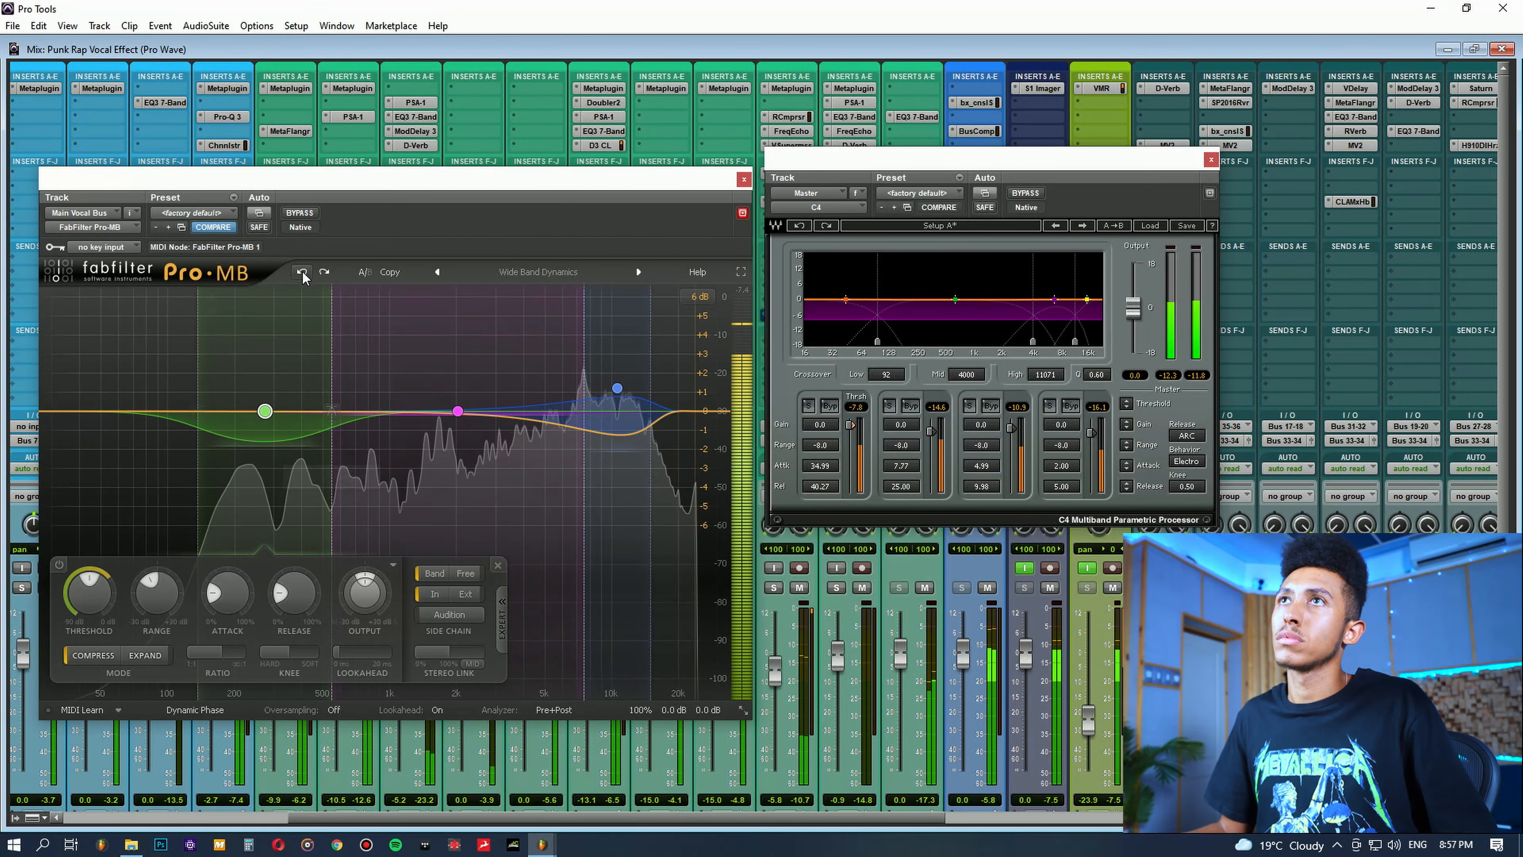
click(325, 273)
key(space)
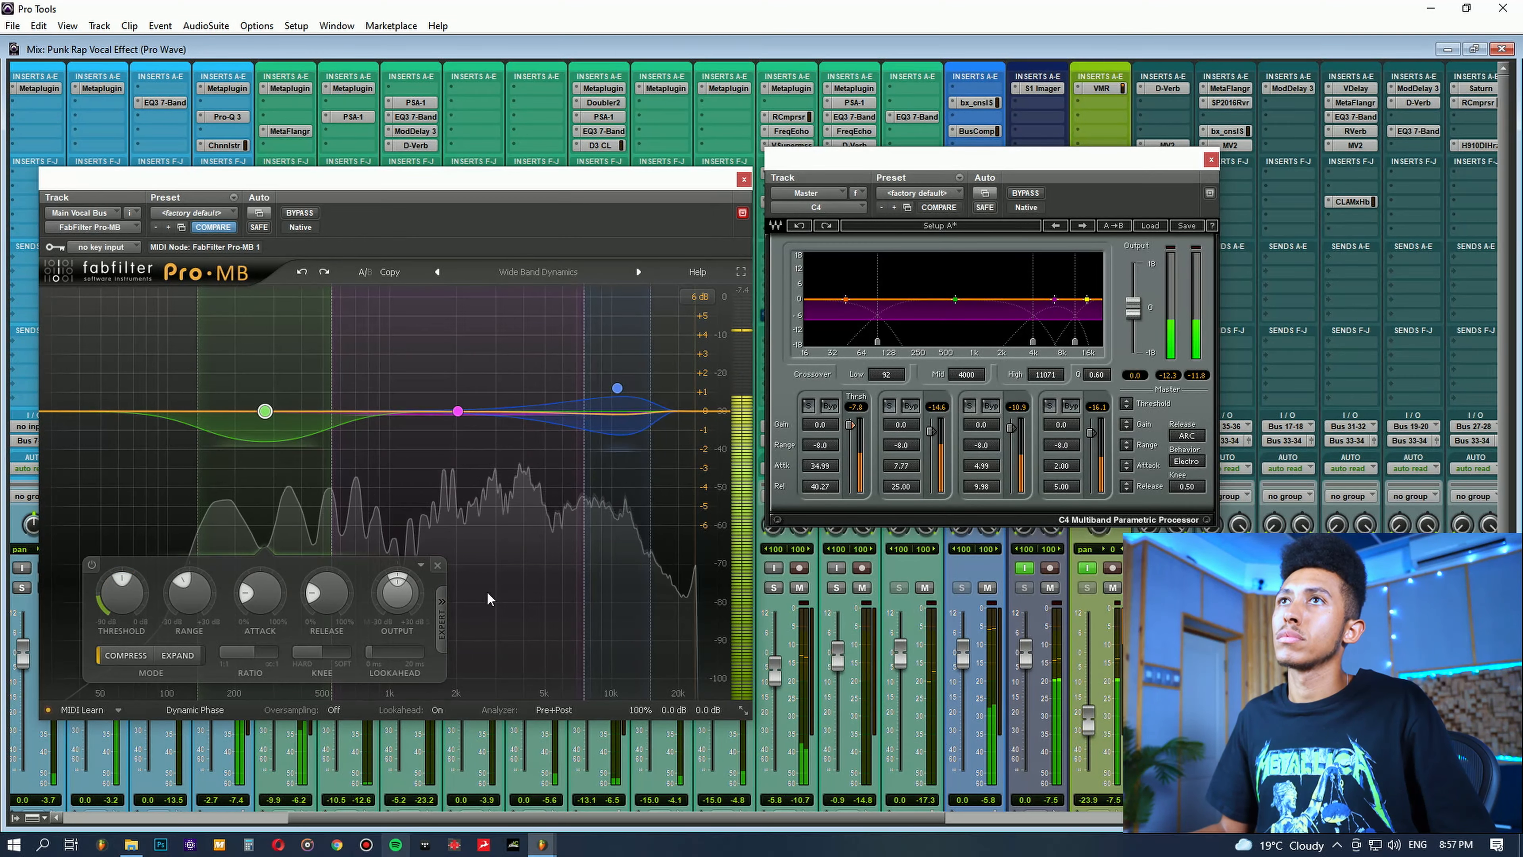
Step: Show the compression settings of Pro-MB's mid-frequency Band 1, and move the C4 window slightly lower
click(458, 411)
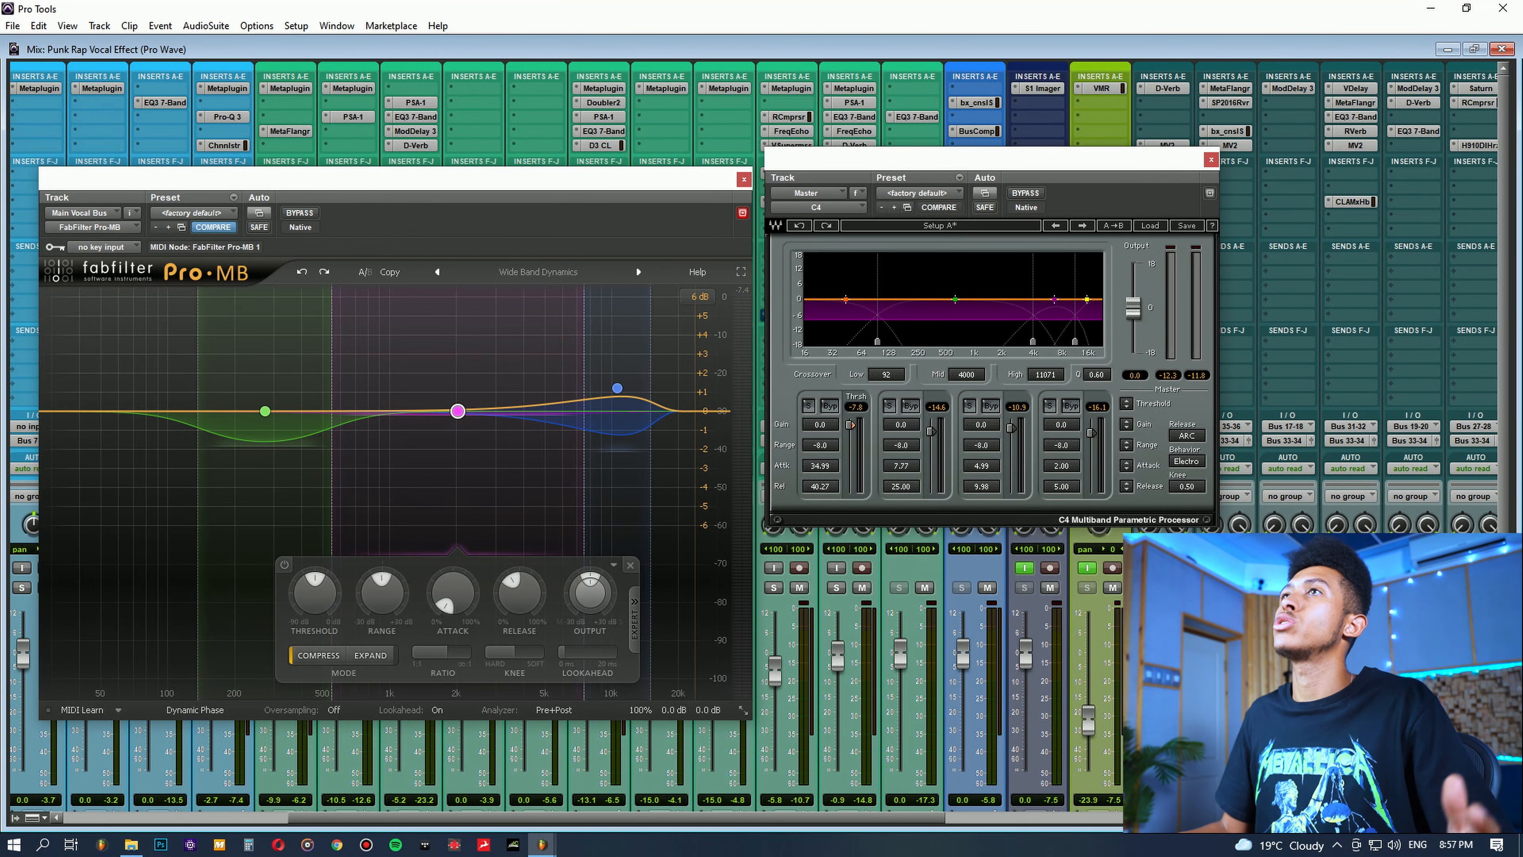
drag(918, 153, 925, 175)
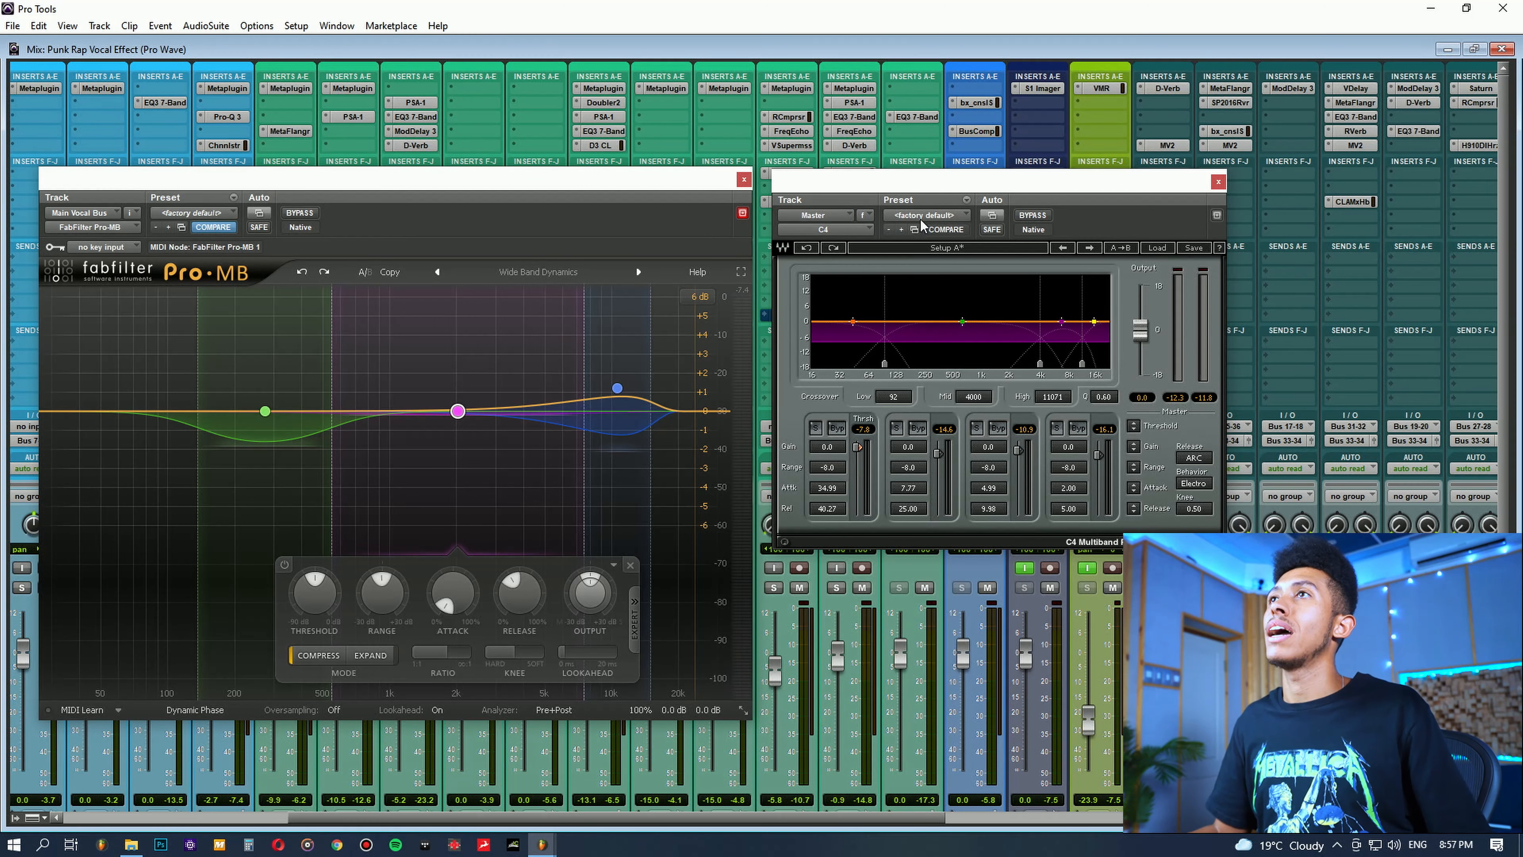
drag(891, 295, 1039, 350)
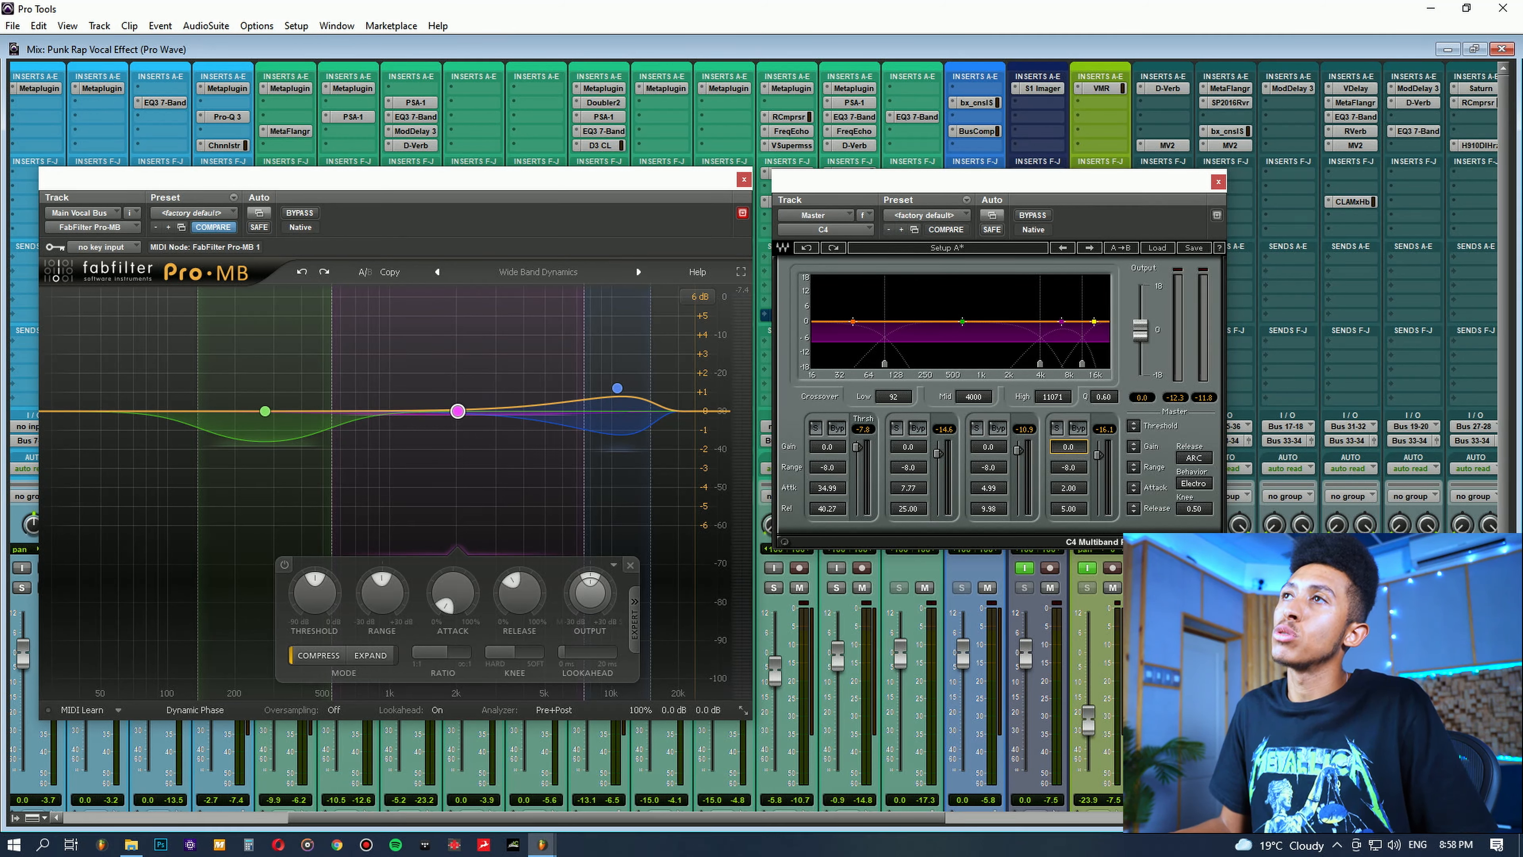
alt+click(1074, 448)
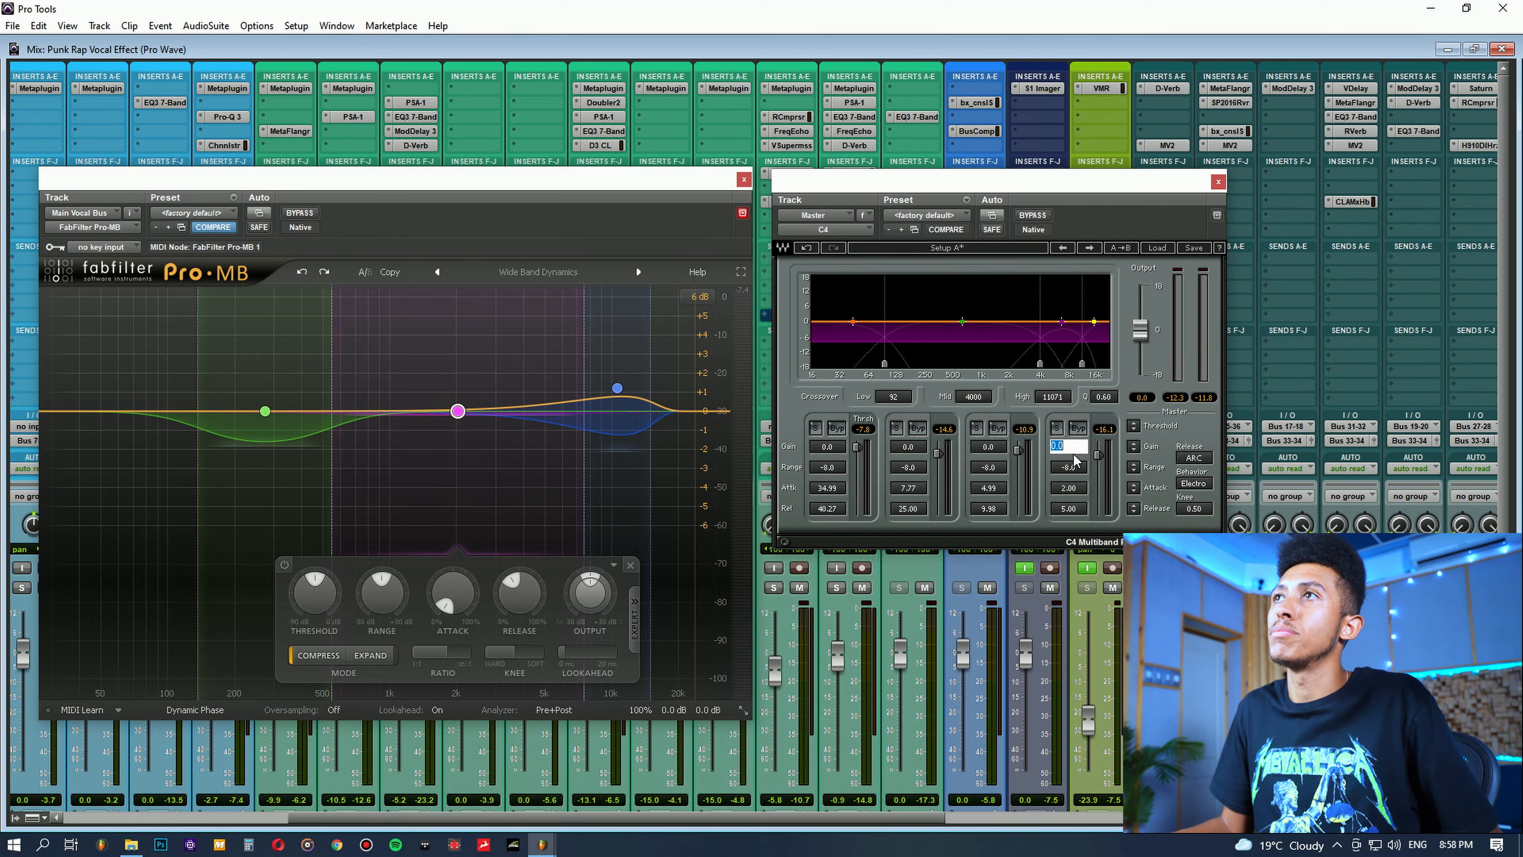
alt+click(1081, 446)
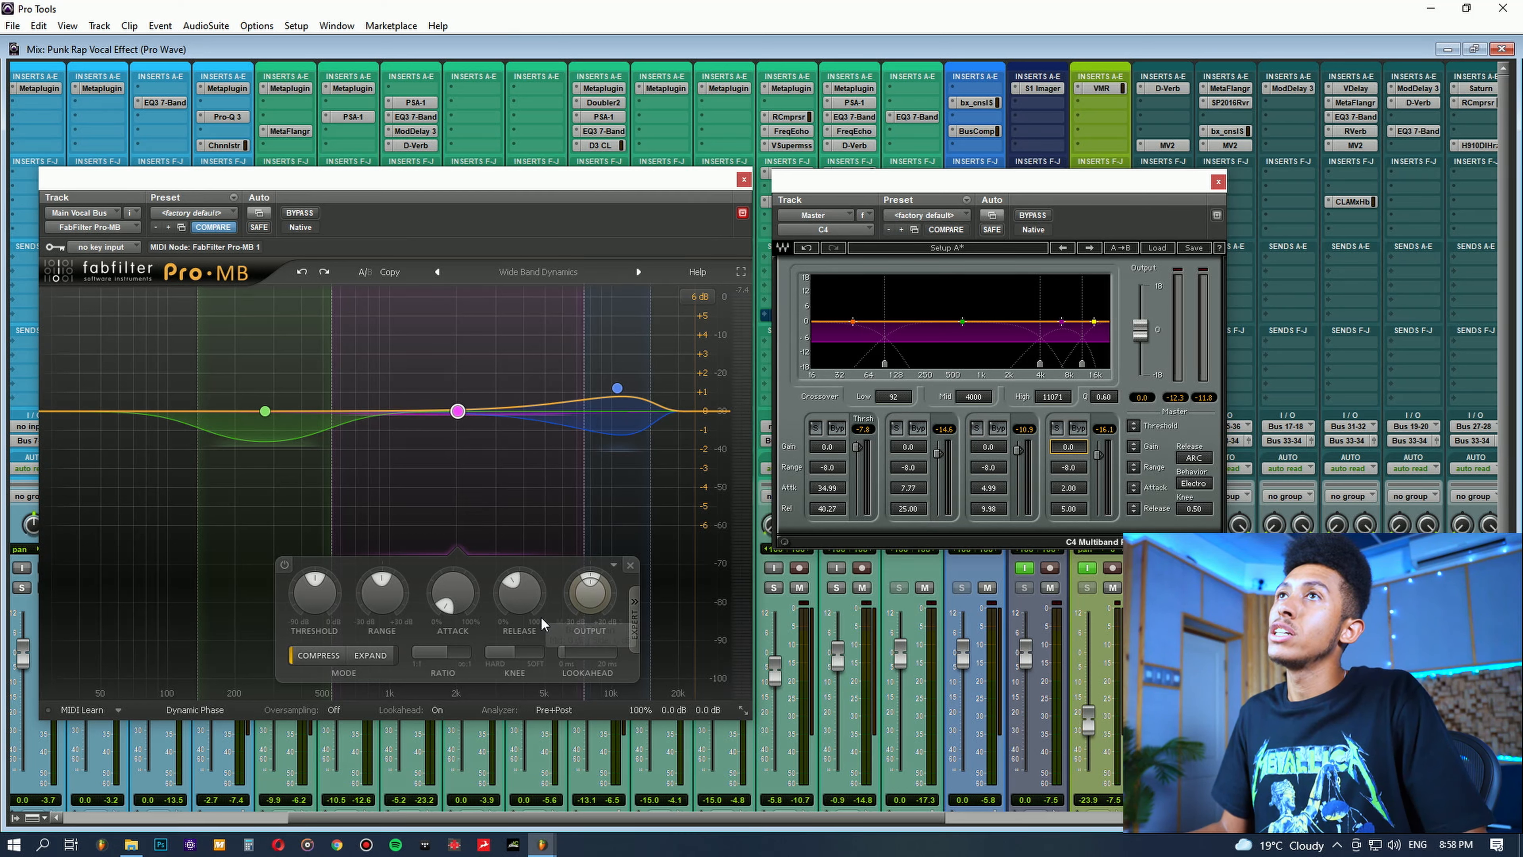
Step: Look through C4's factory presets and Pro-MB's Mix Bus and Mastering presets, keeping the current settings
click(1159, 249)
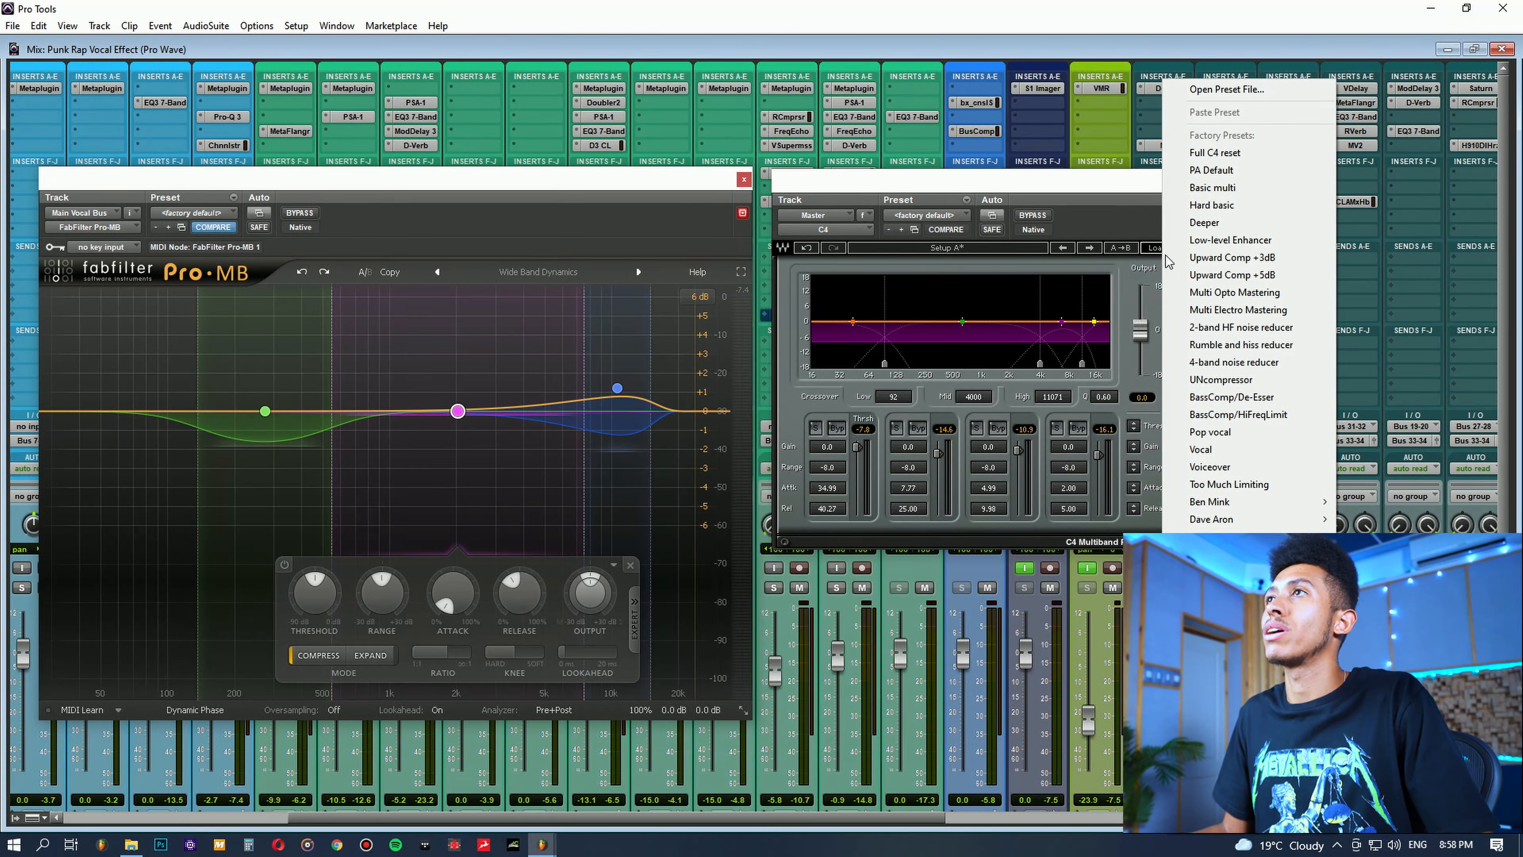
click(1110, 228)
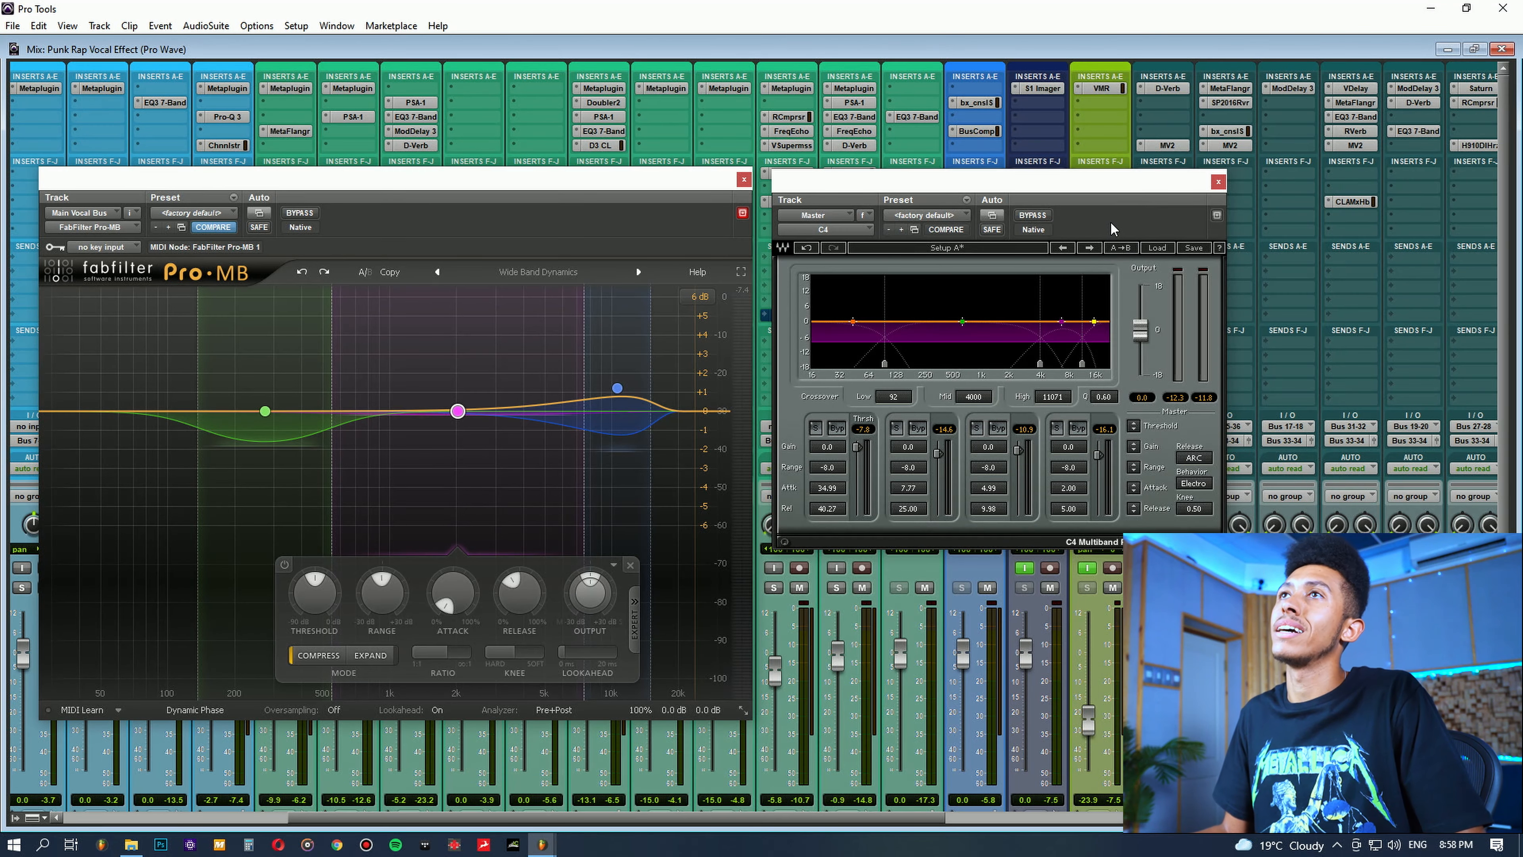
click(538, 271)
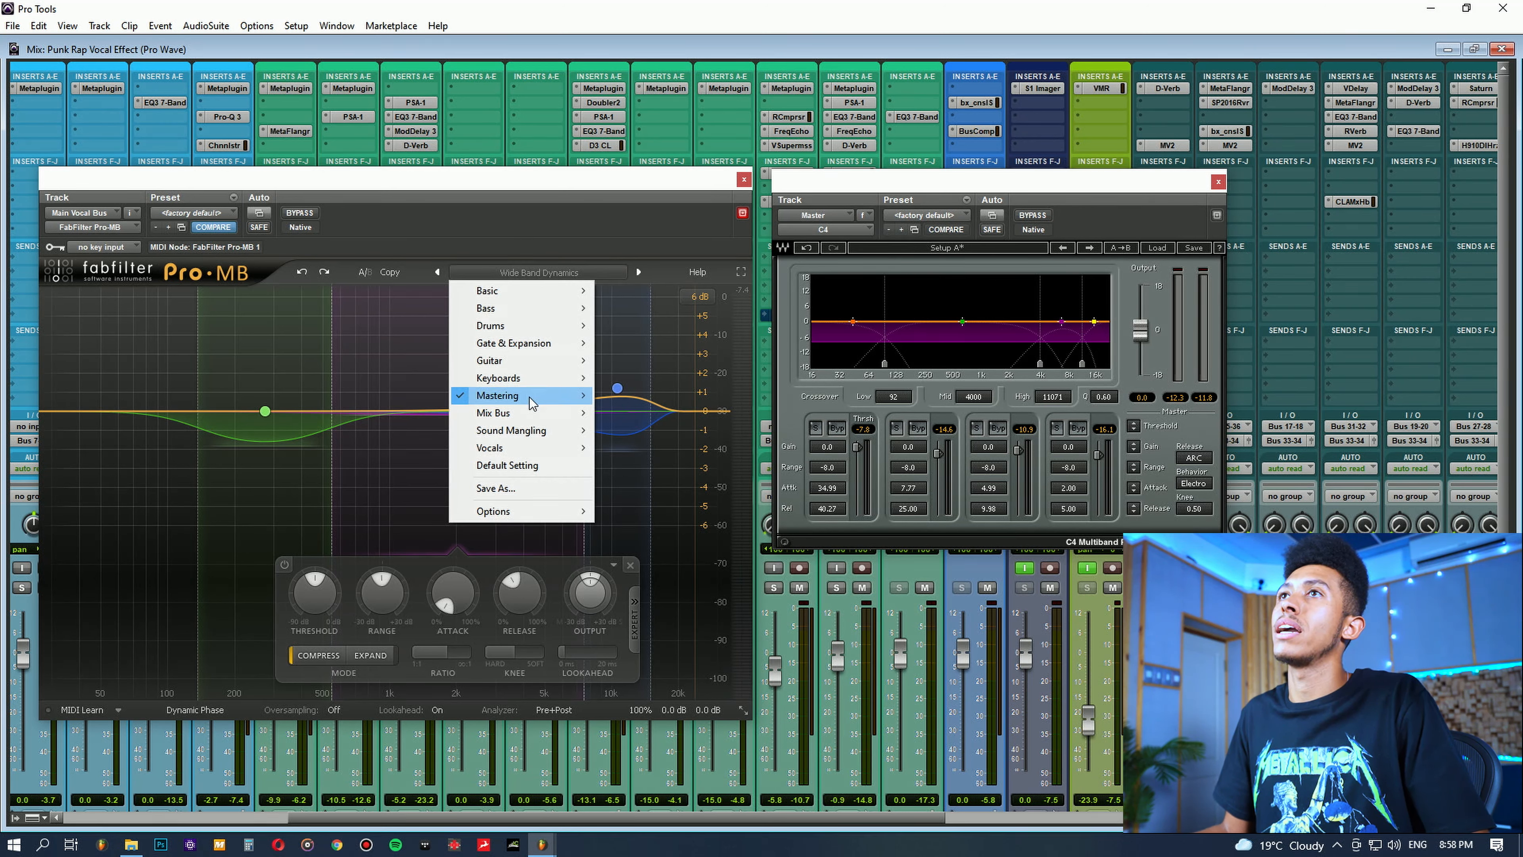
mouse_move(527, 413)
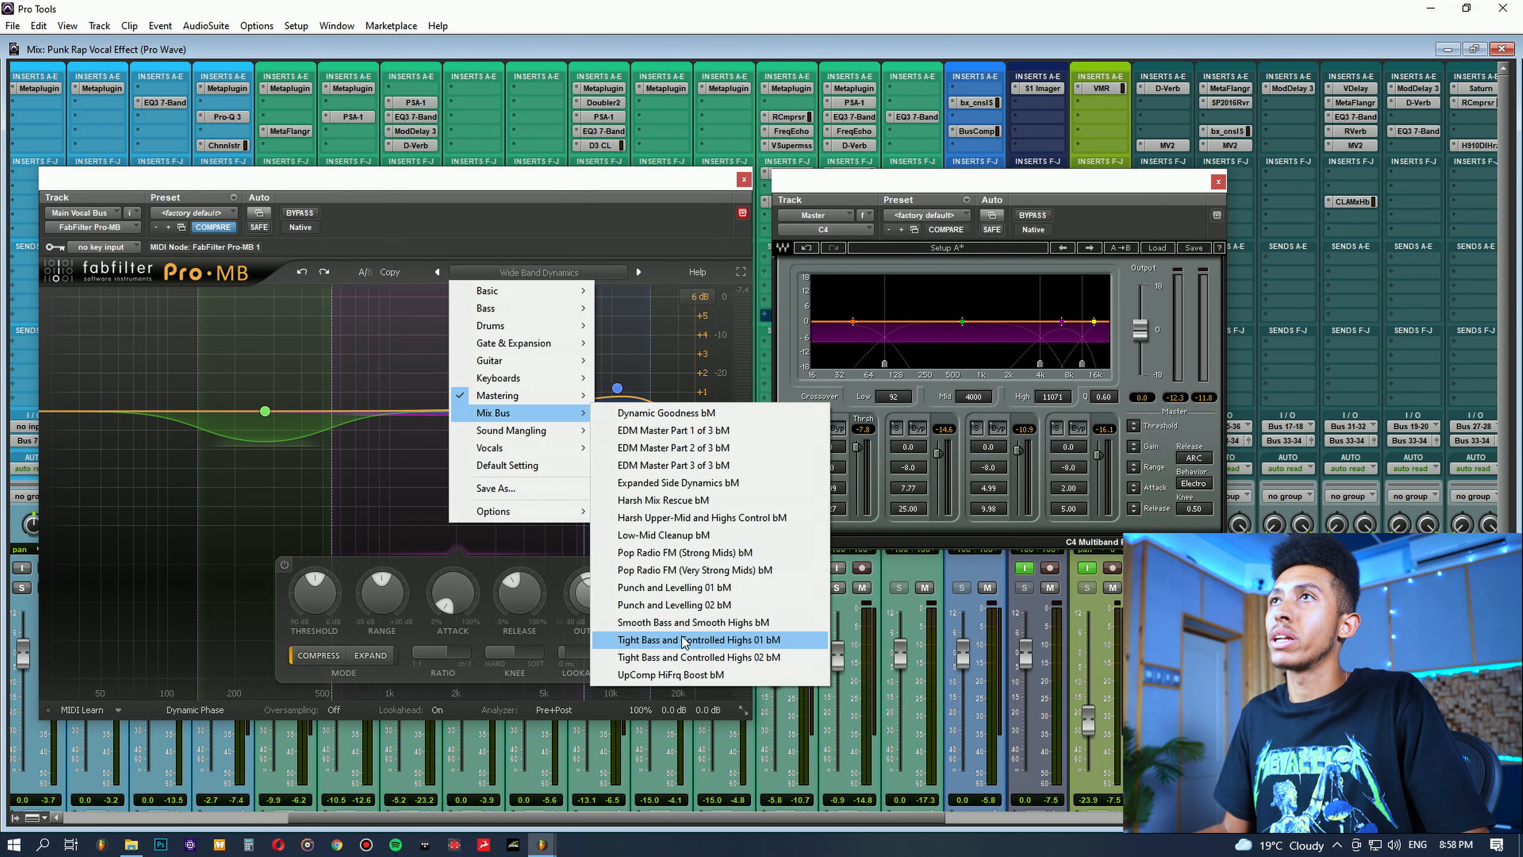
mouse_move(576, 399)
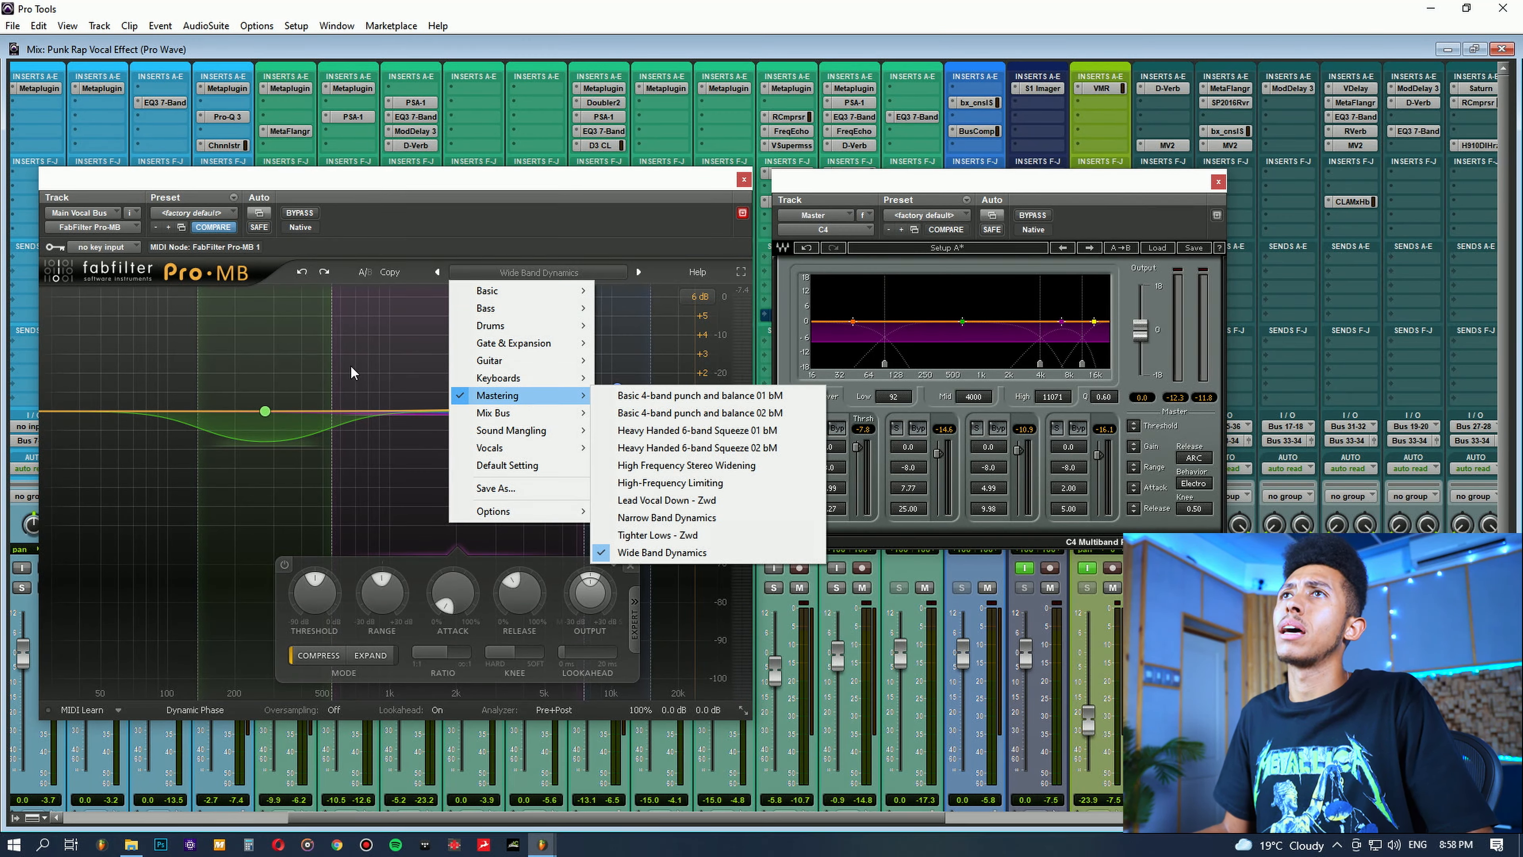
click(663, 552)
click(537, 271)
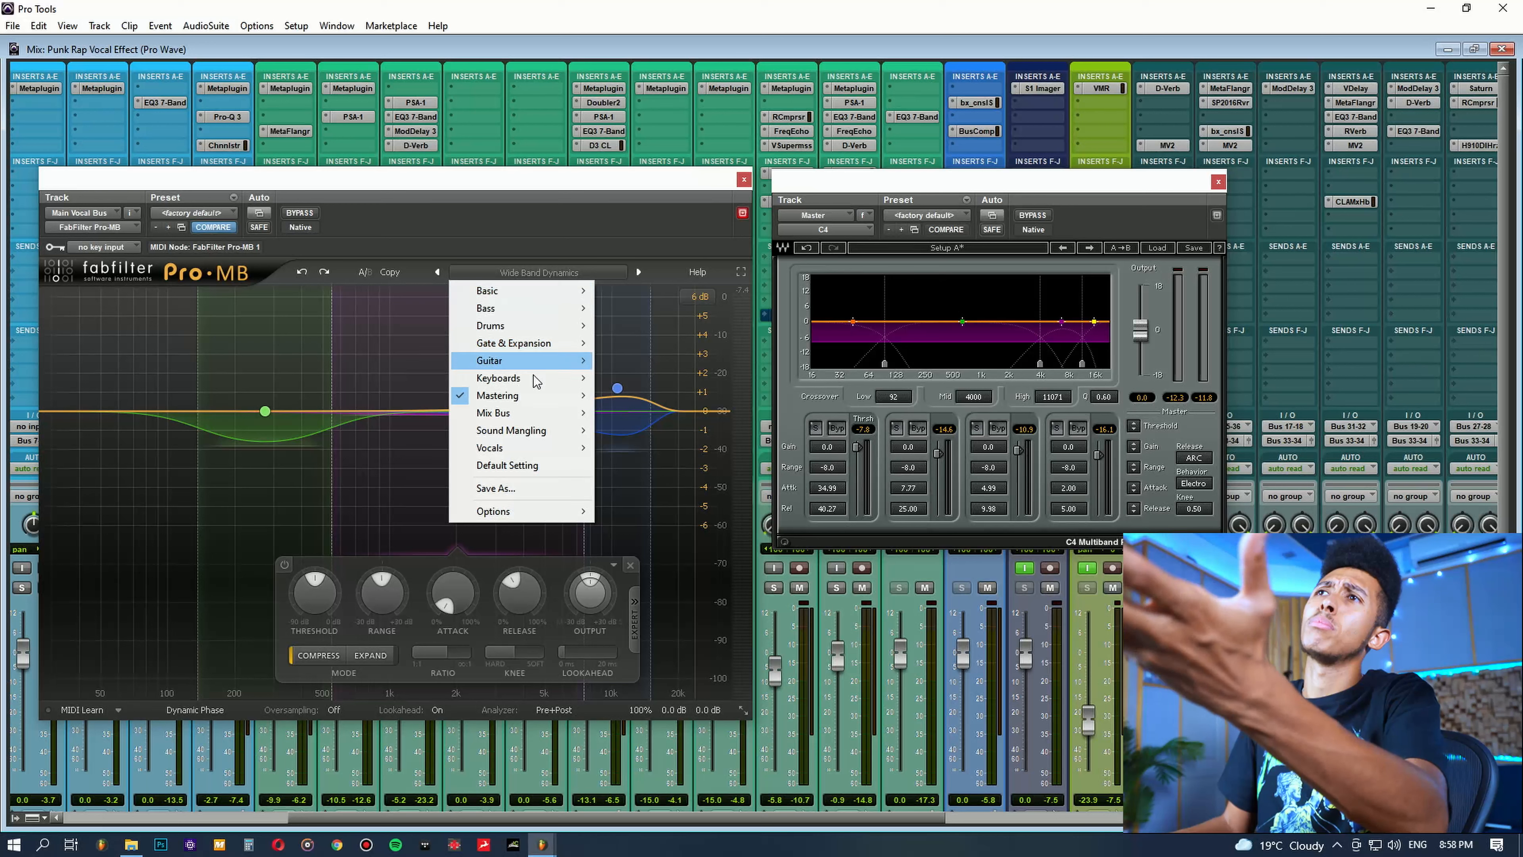
mouse_move(535, 396)
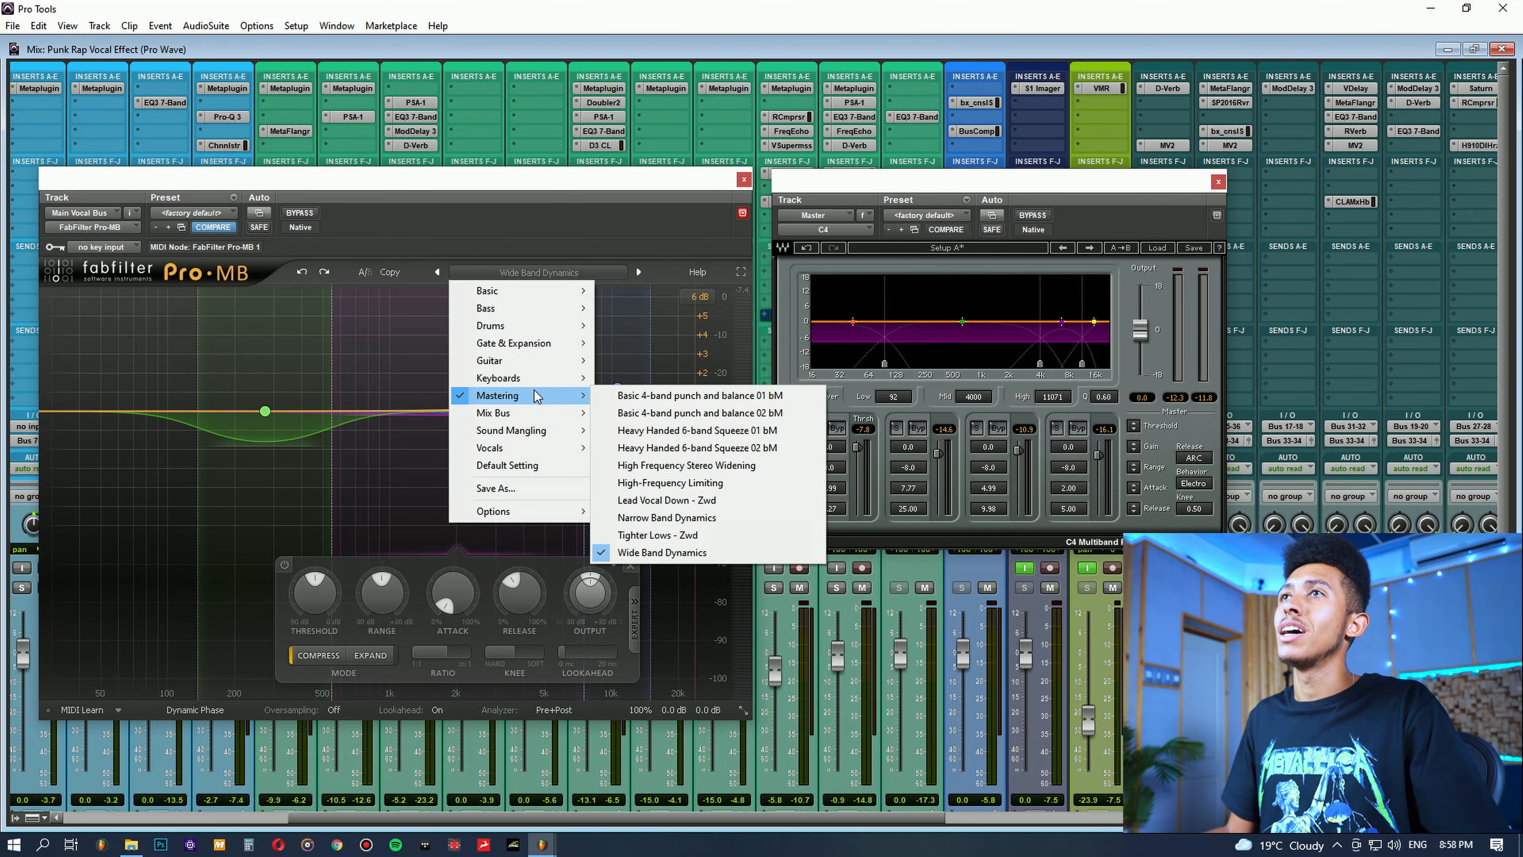
click(408, 317)
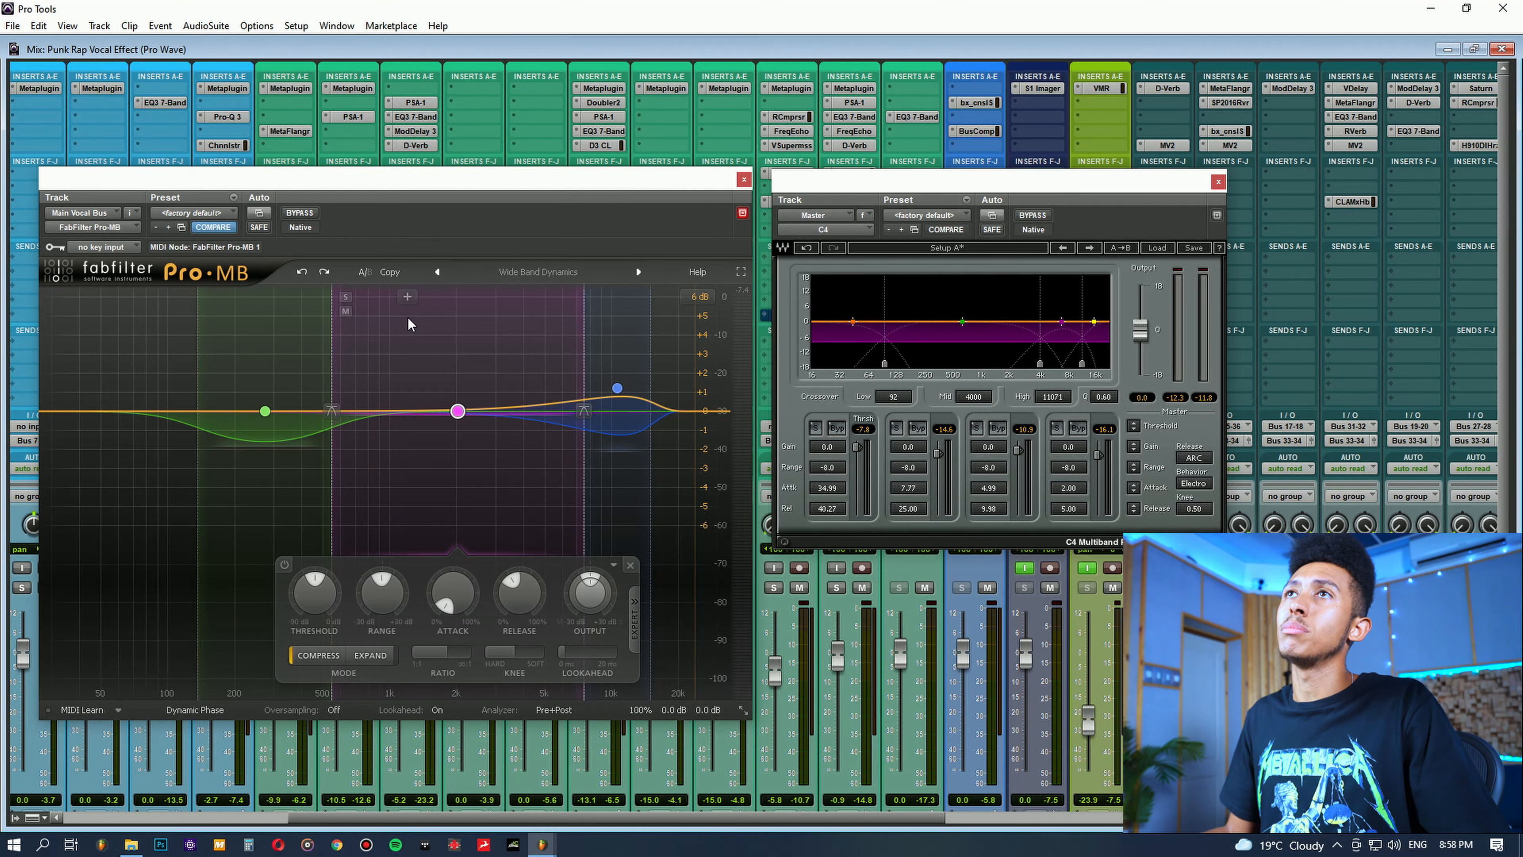